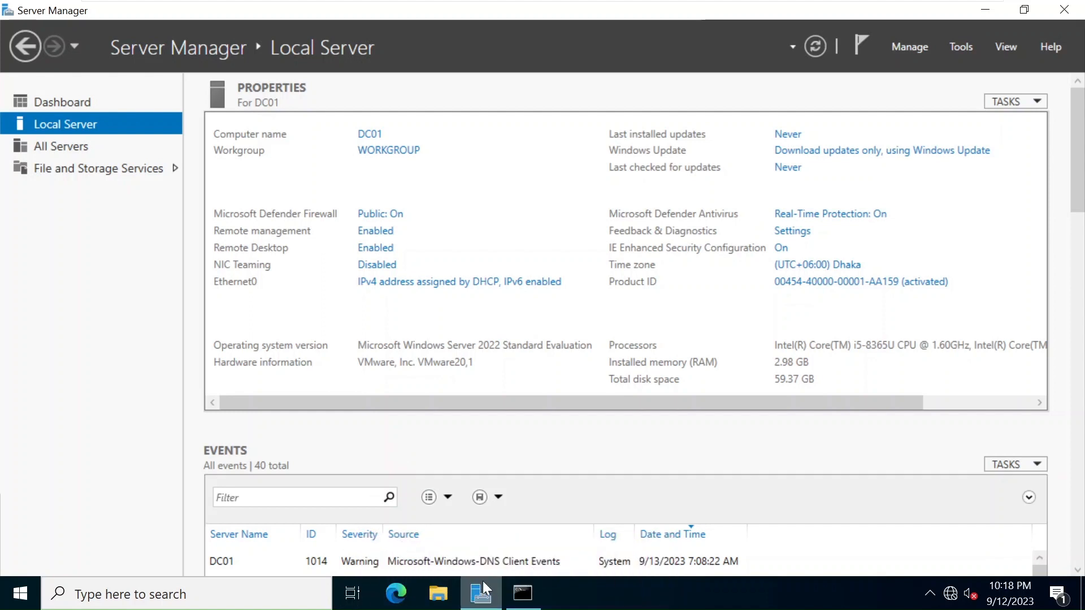
Restore the Command Prompt showing Ethernet0's ipconfig output with autoconfiguration address 169.254.213.249.
left_click(519, 599)
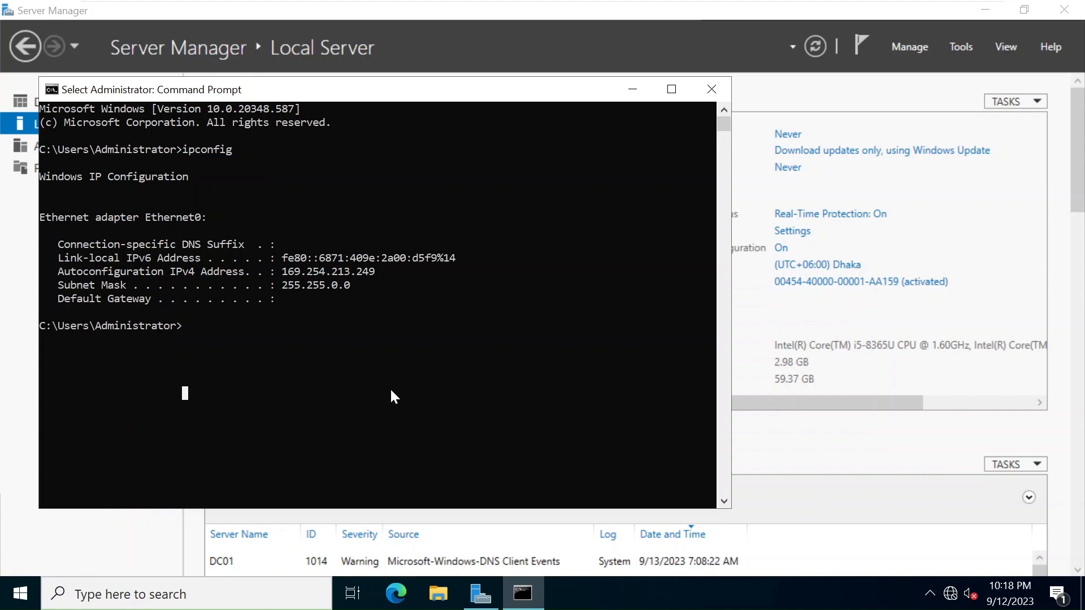
Run whoami in PowerShell to confirm the signed-in account is dc01\administrator.
left_click(104, 330)
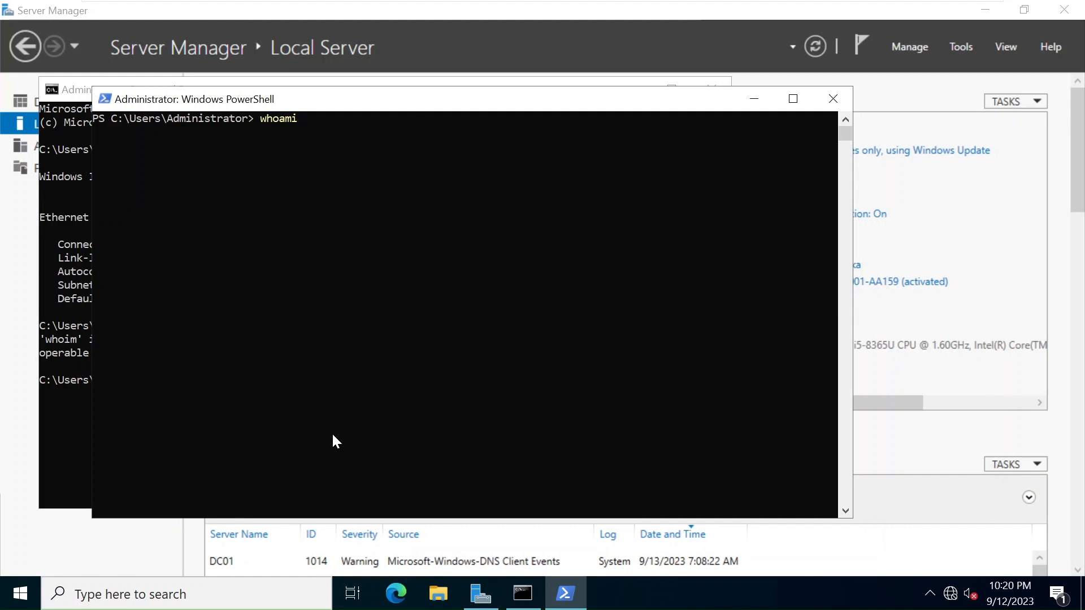
key("Return")
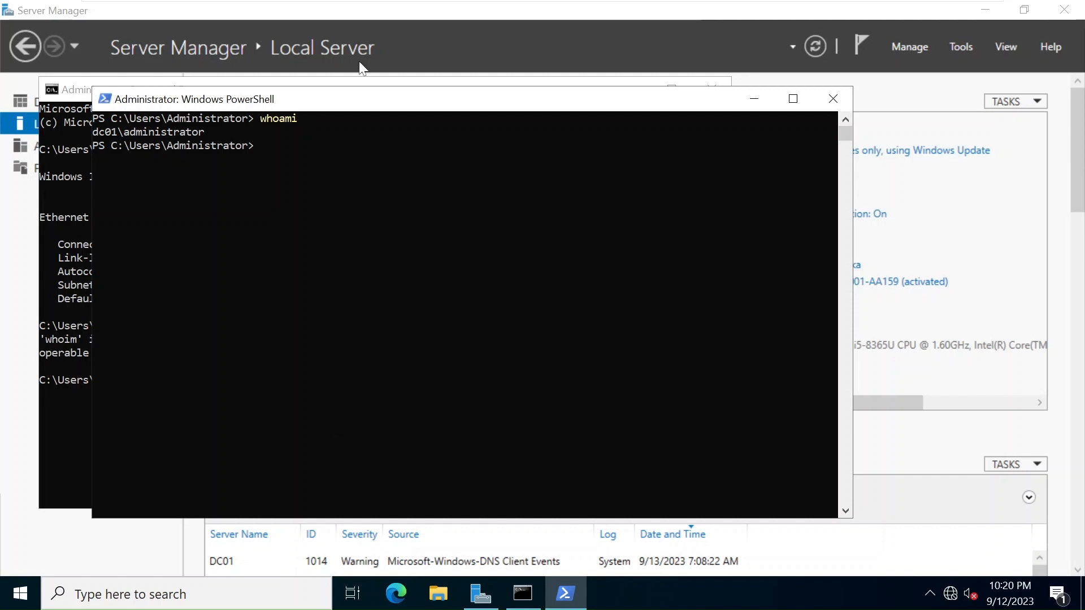
Review and accept Ethernet0's static IPv4 settings: 192.168.80.2, mask 255.255.255.0, DNS 192.168.80.2.
left_click(454, 20)
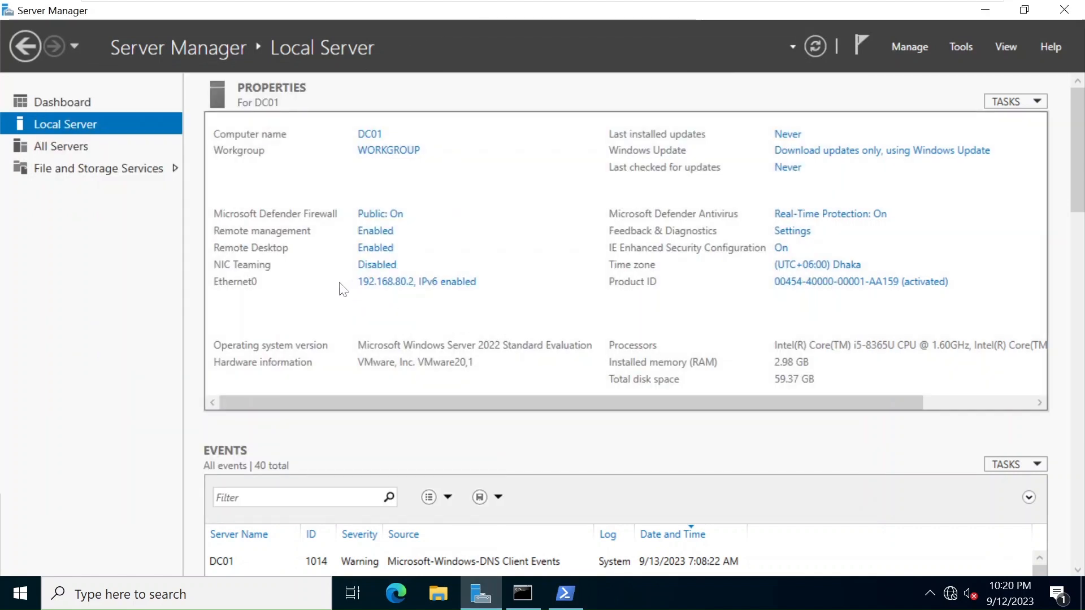
left_click(382, 283)
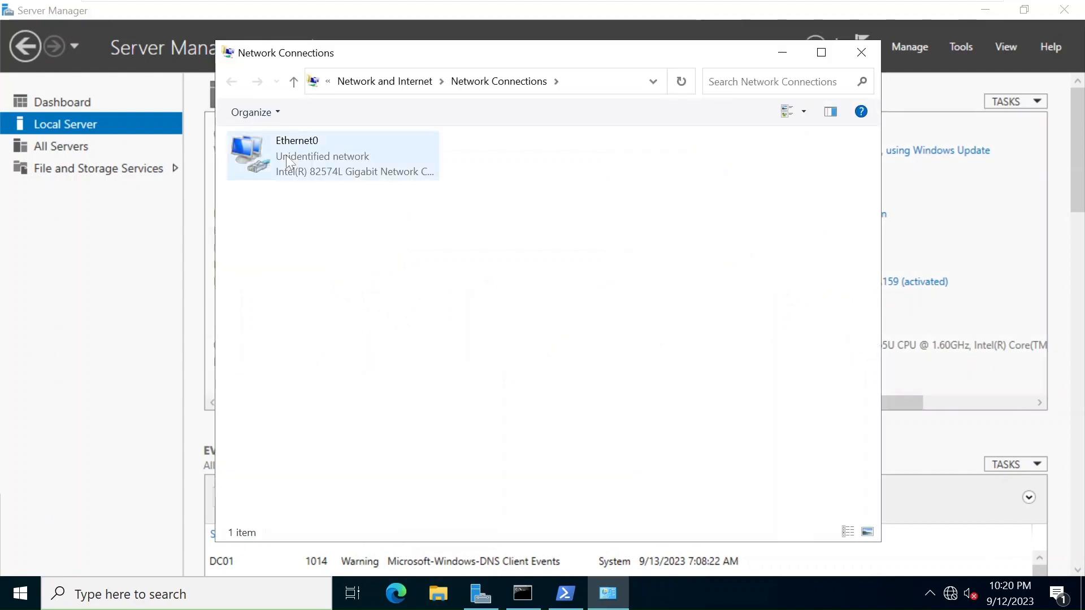
left_click(286, 155)
right_click(285, 154)
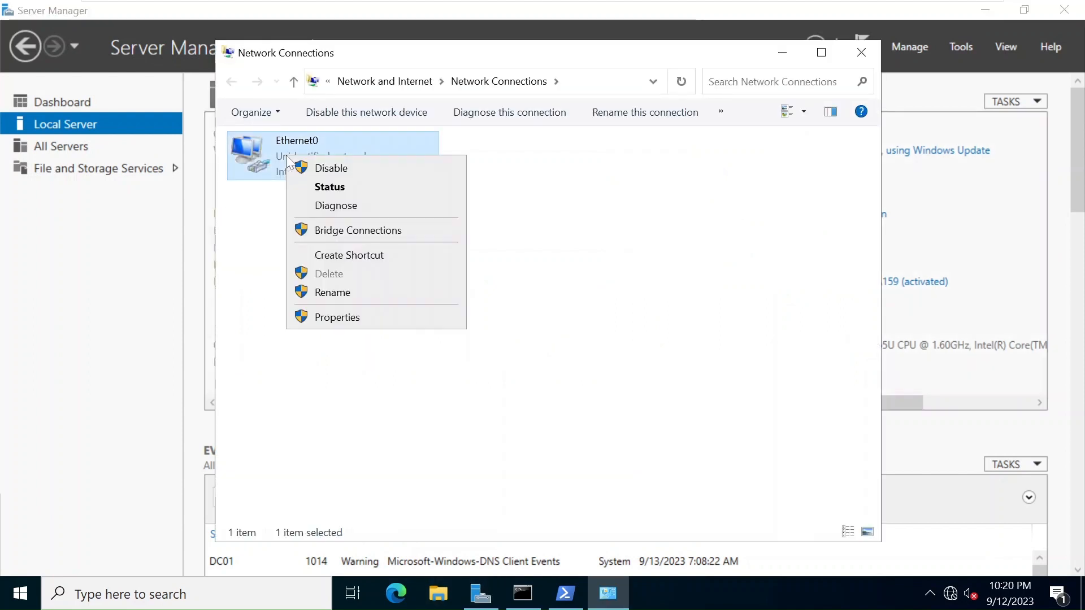
left_click(376, 326)
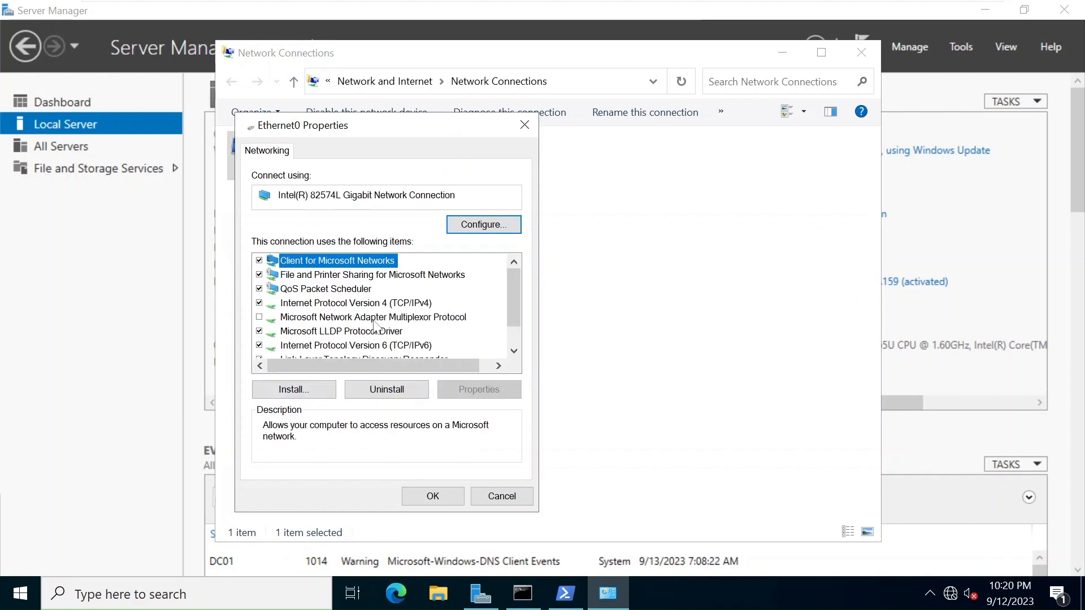
double_click(411, 305)
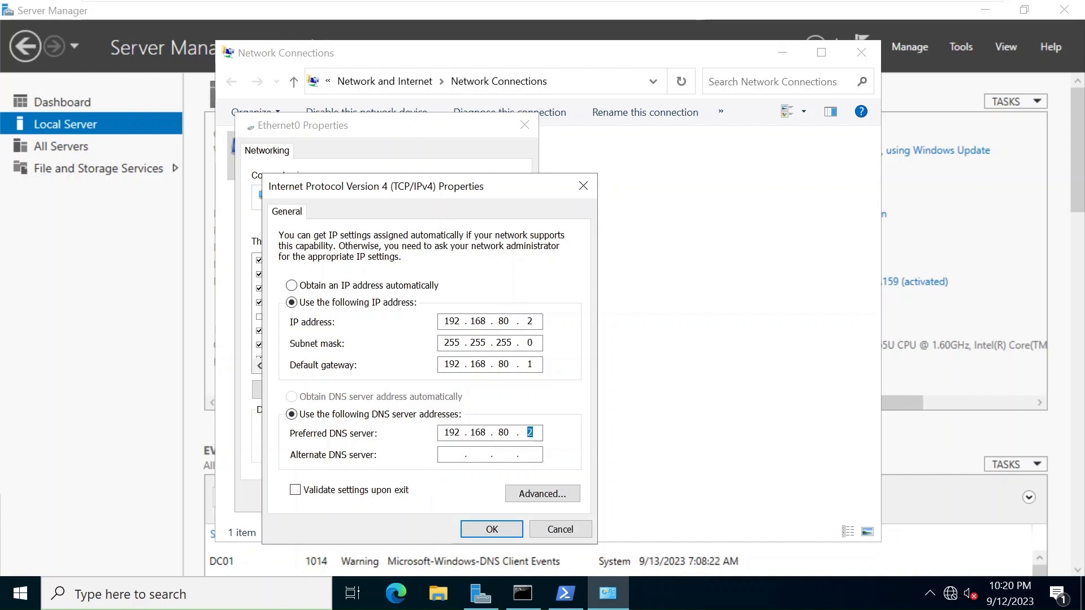
left_click(492, 529)
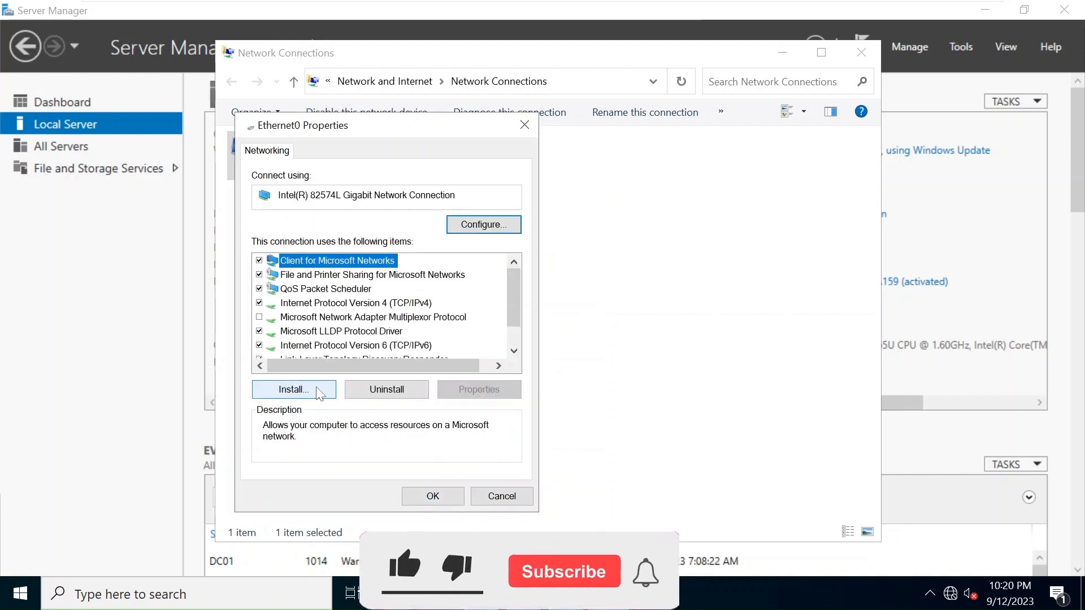
Disable IPv6 on Ethernet0 and apply the adapter change.
left_click(259, 345)
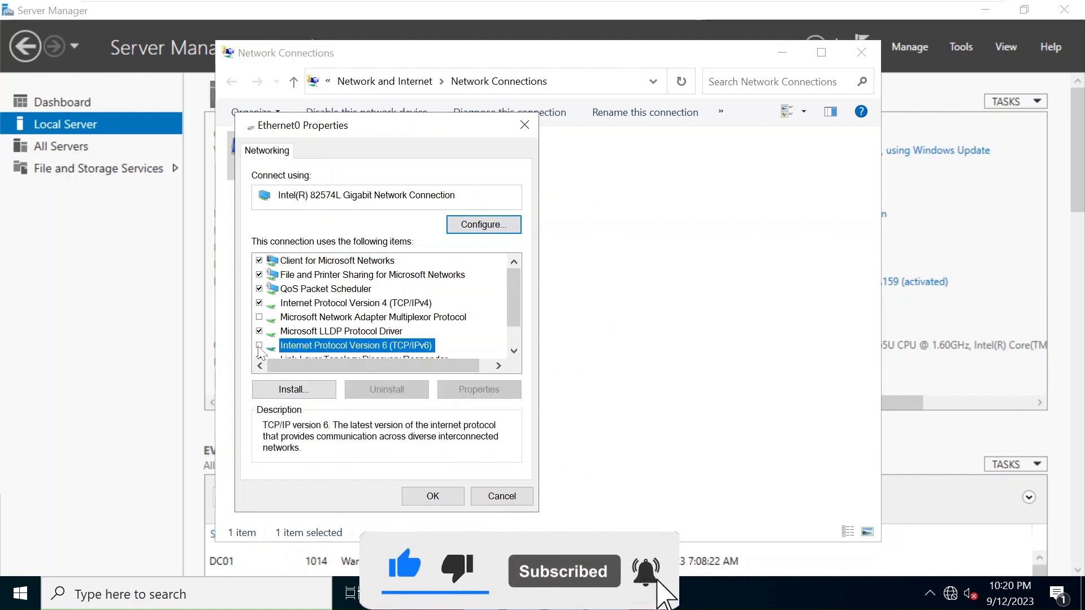
left_click(445, 496)
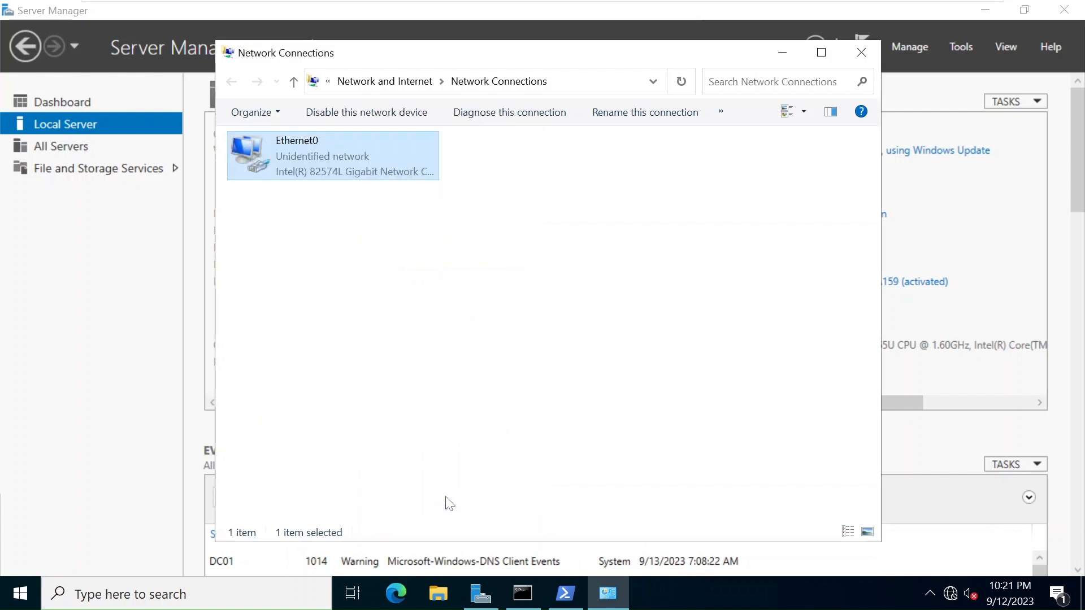
left_click(378, 290)
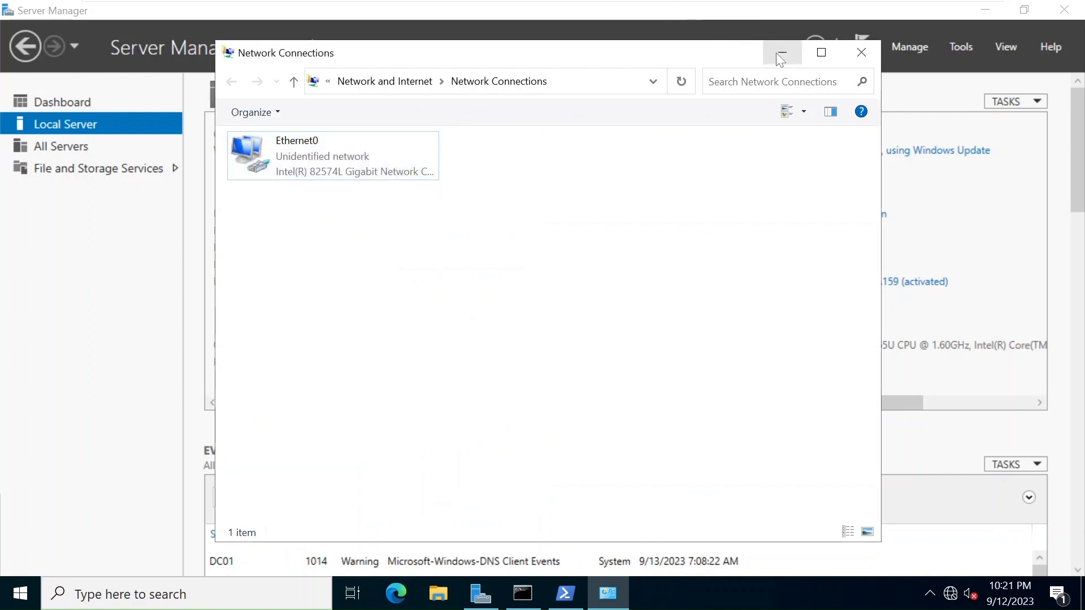
left_click(779, 52)
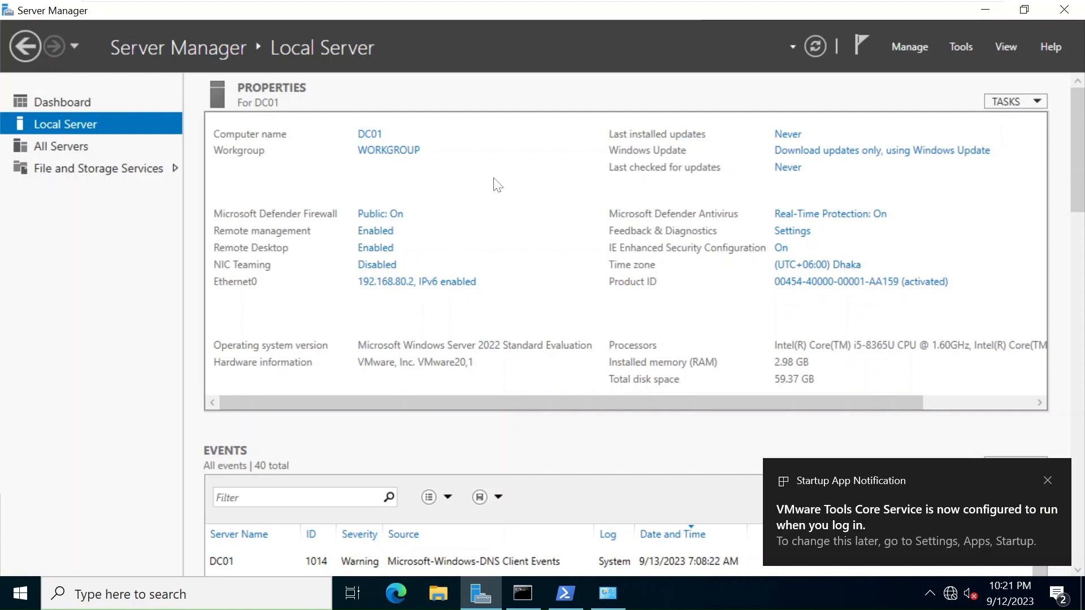
Begin a role-based Add Roles and Features installation targeting DC01 from the server pool.
left_click(926, 47)
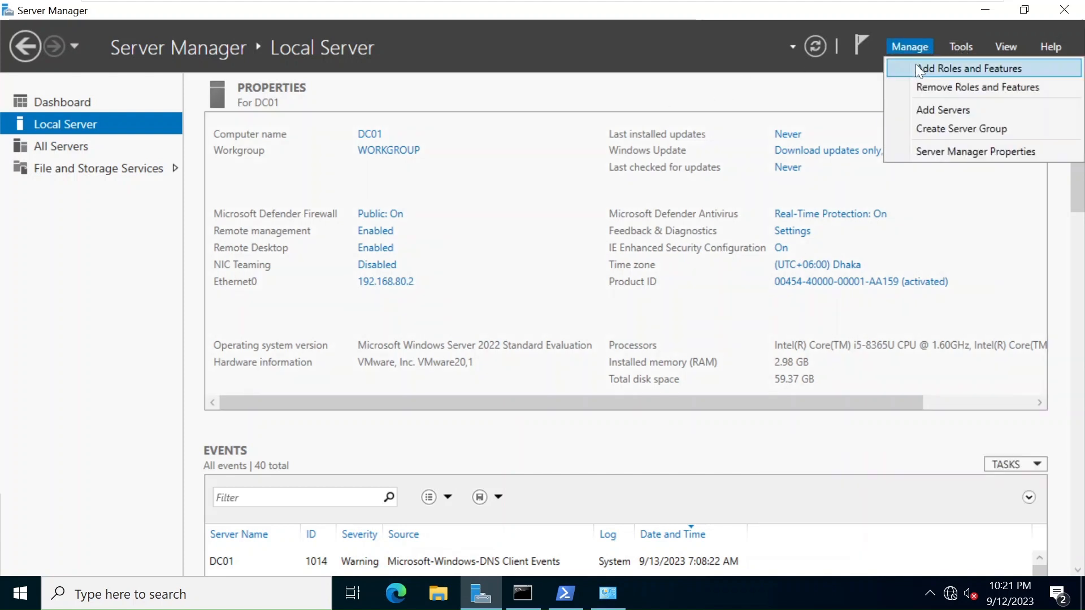
left_click(915, 69)
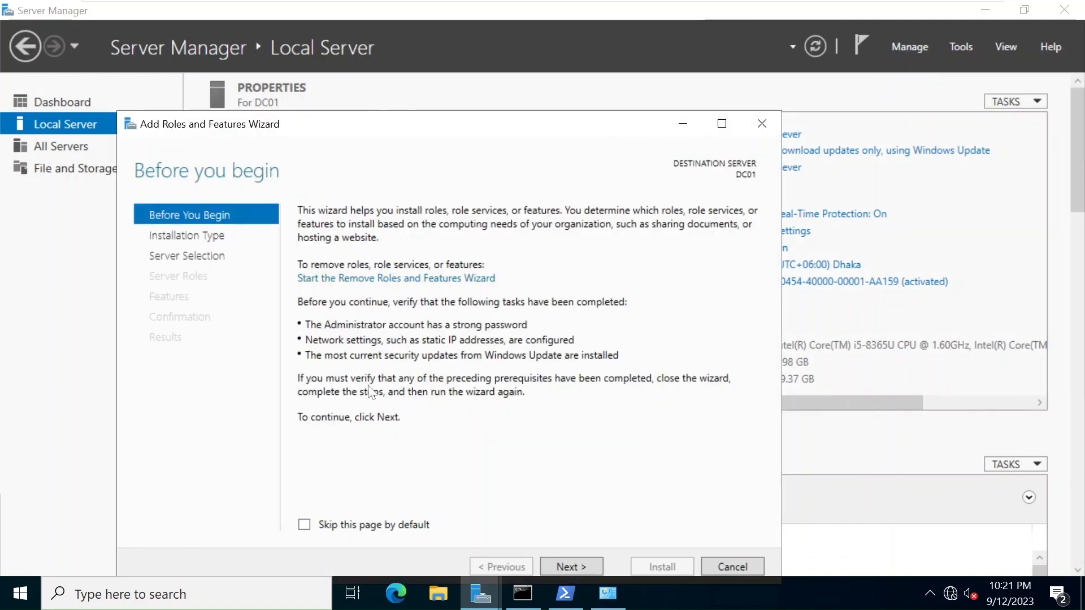
left_click(568, 566)
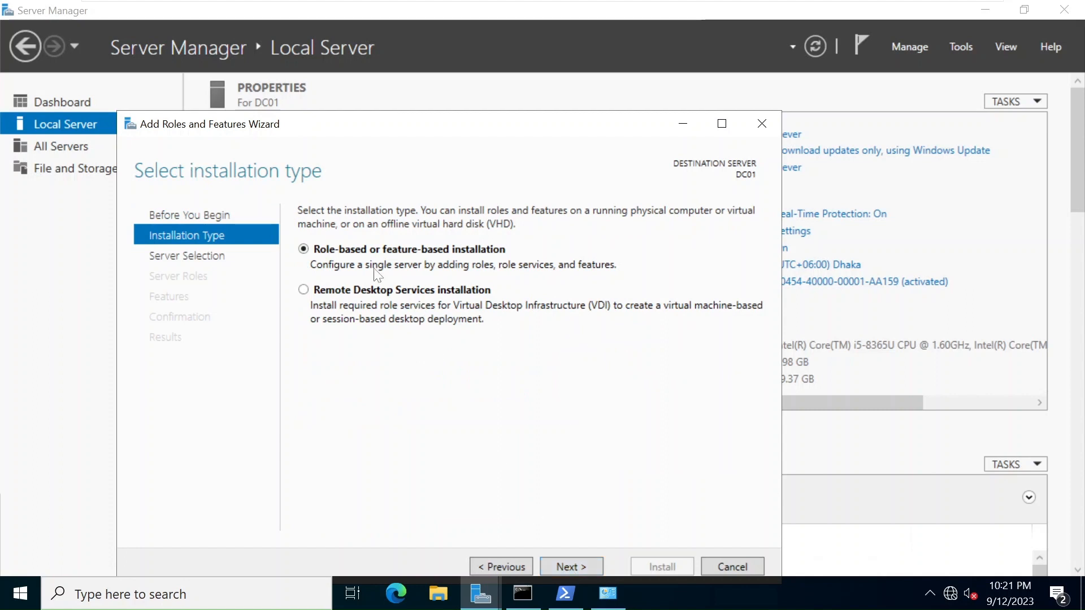
left_click(584, 568)
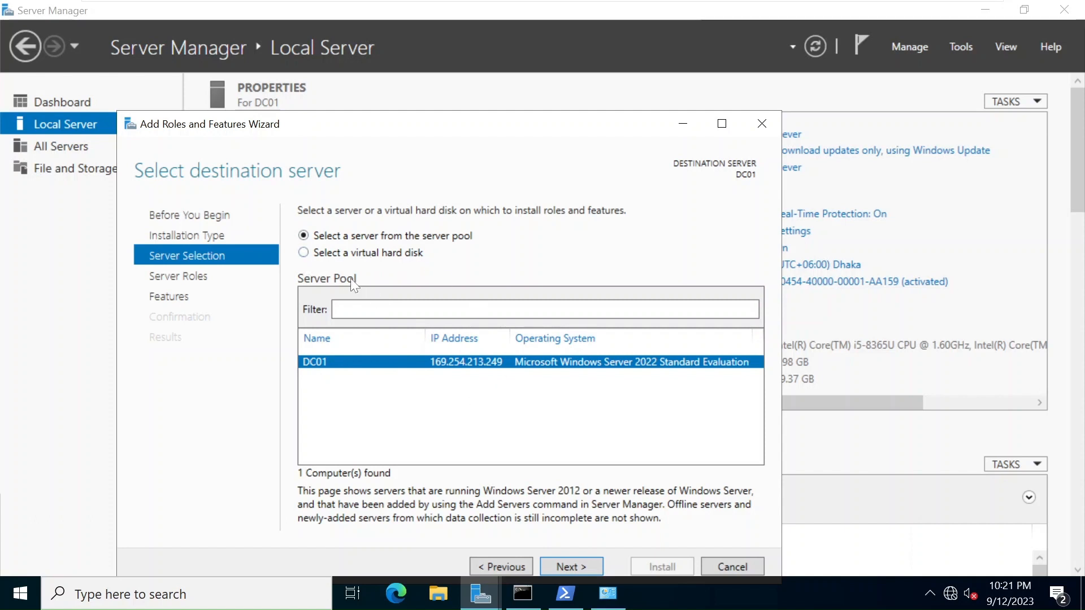
left_click(318, 253)
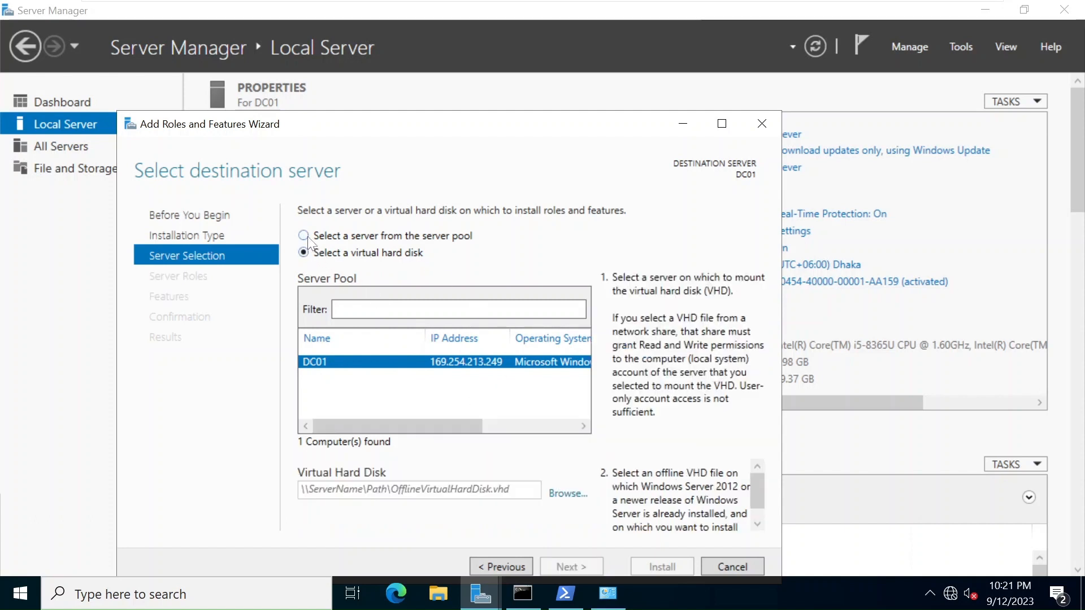
left_click(308, 236)
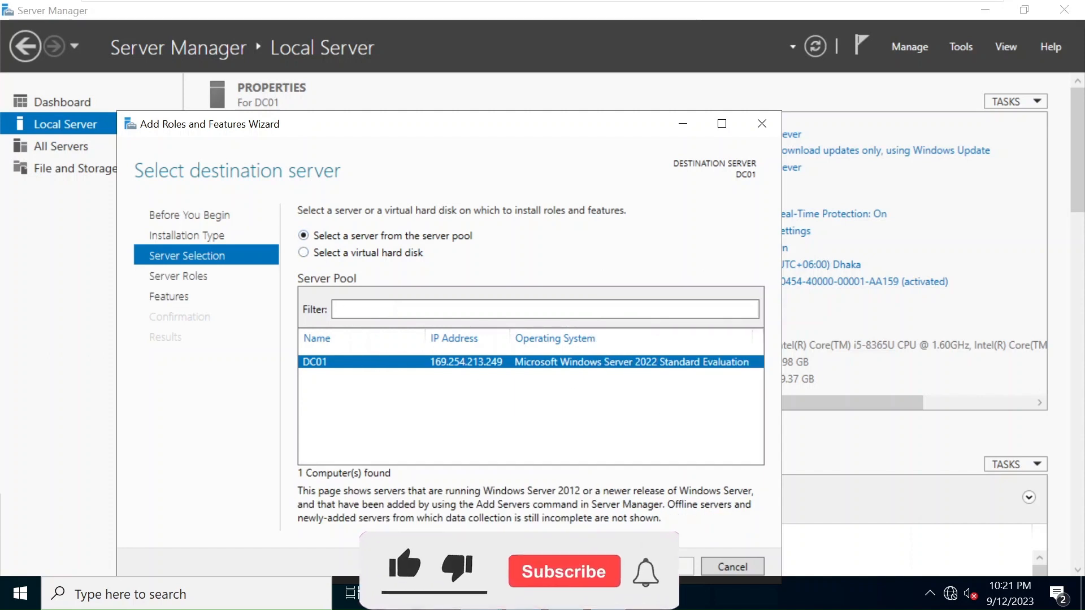
left_click(592, 566)
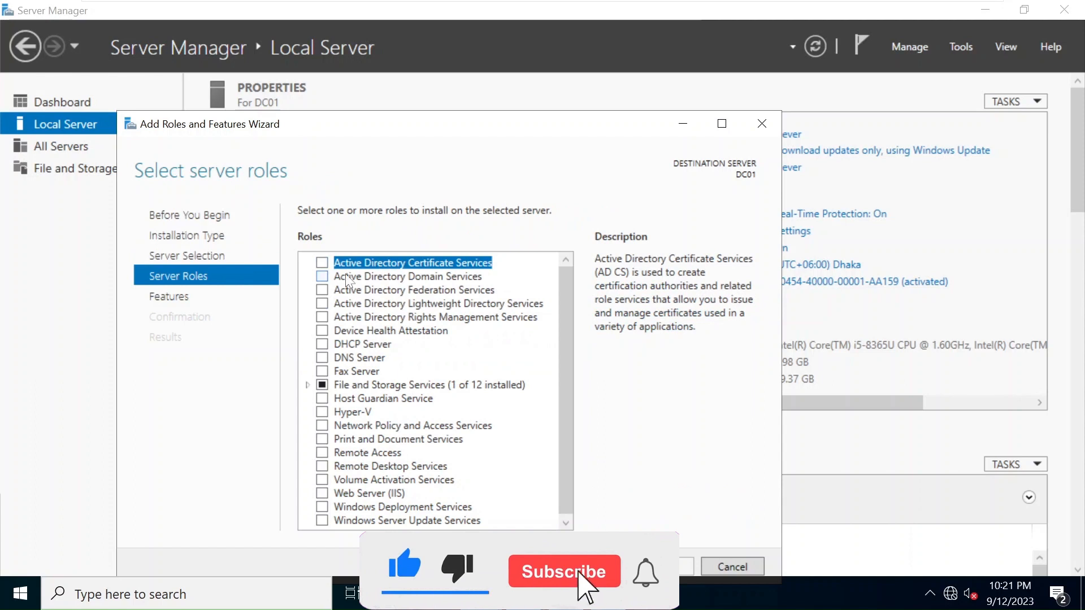
Select Active Directory Domain Services and DNS Server with their management tools and start installing.
left_click(322, 276)
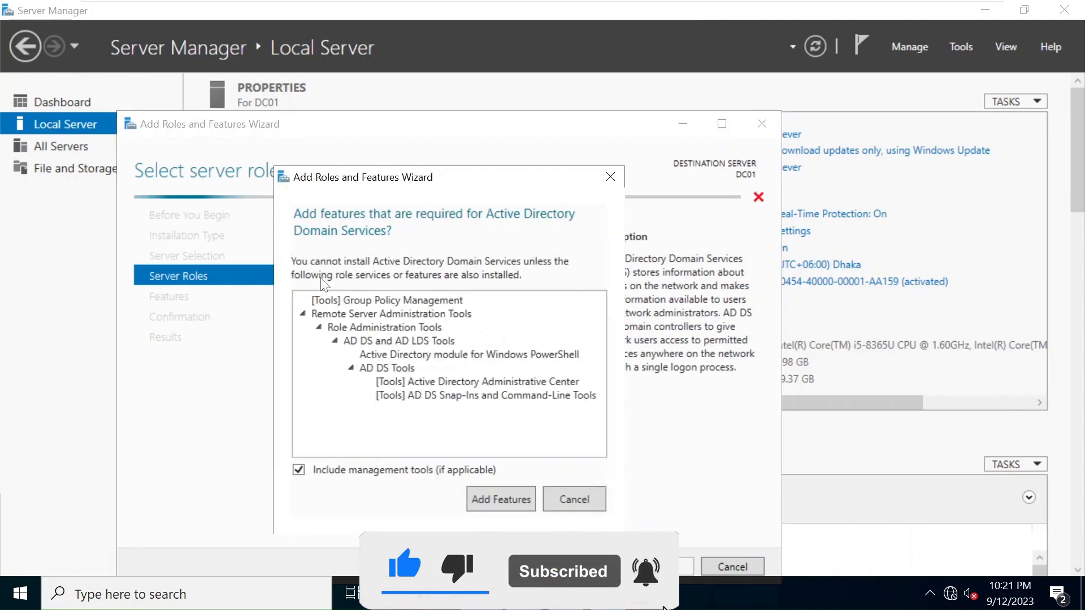
left_click(506, 498)
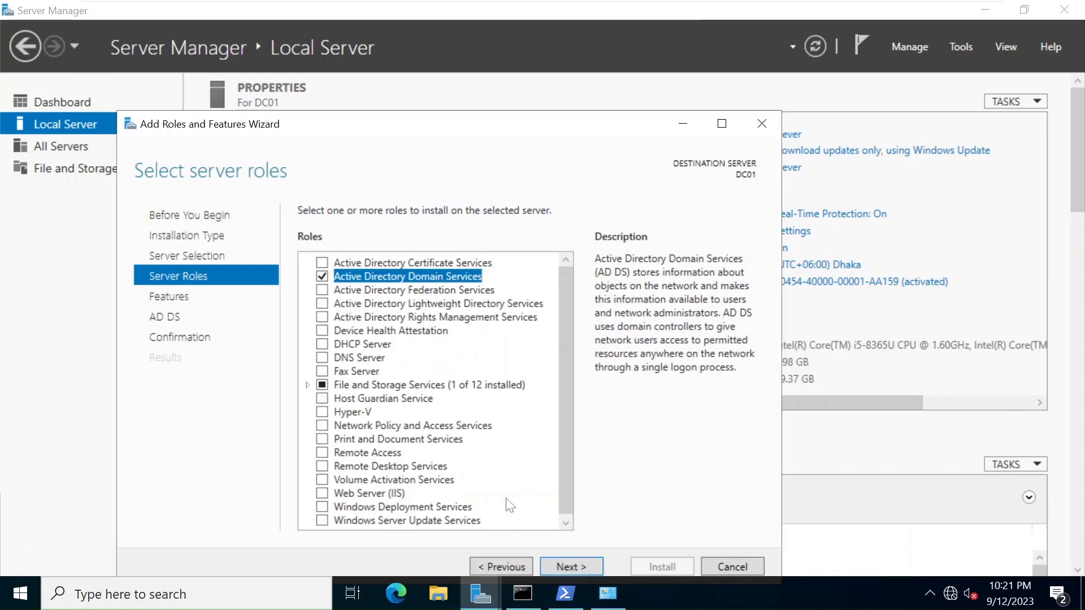
left_click(325, 358)
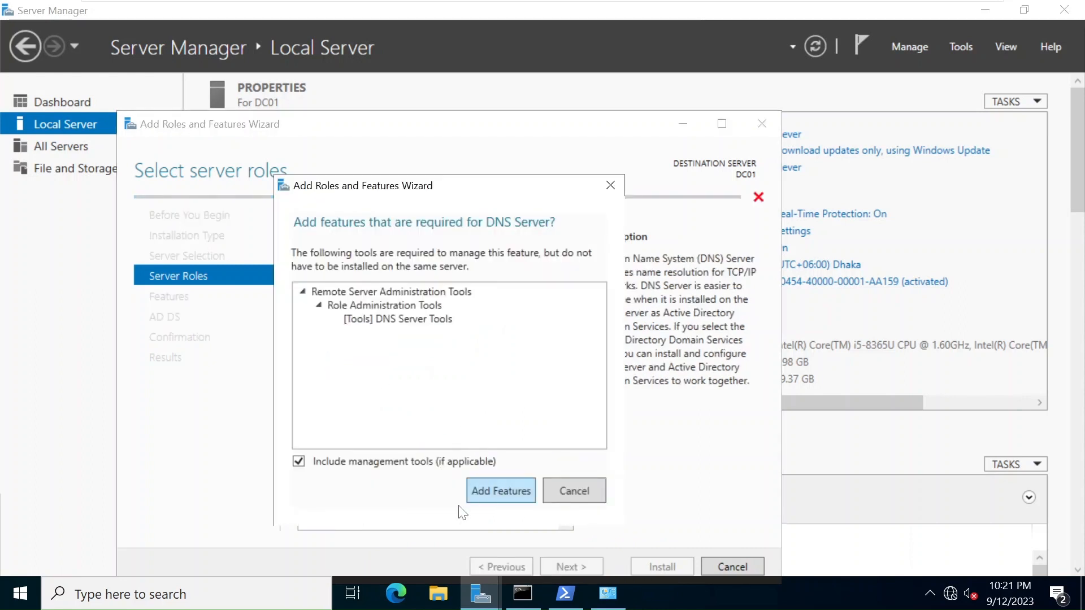
left_click(506, 495)
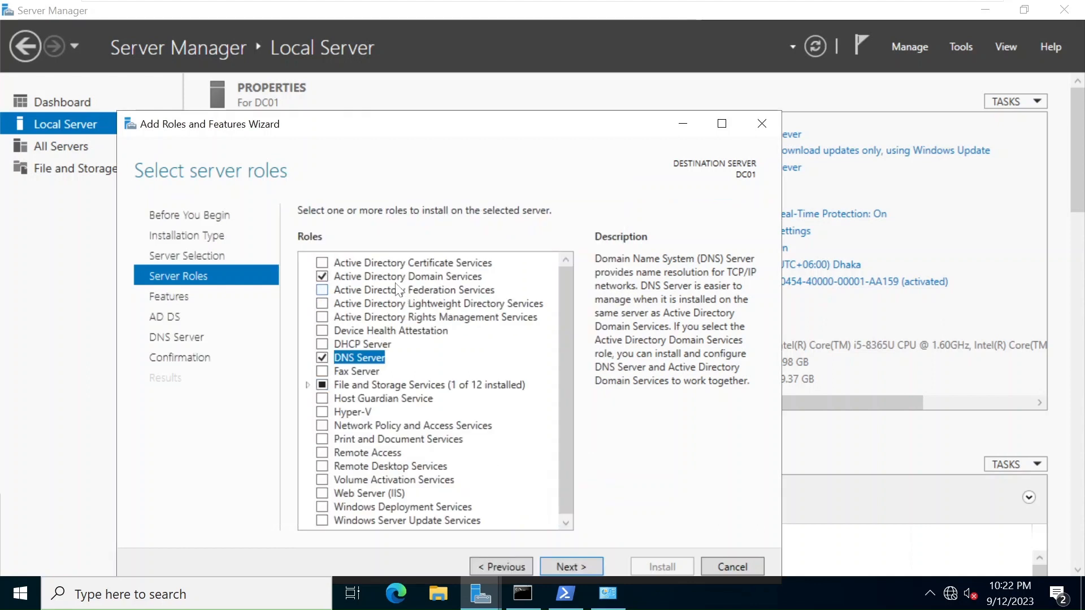
left_click(570, 566)
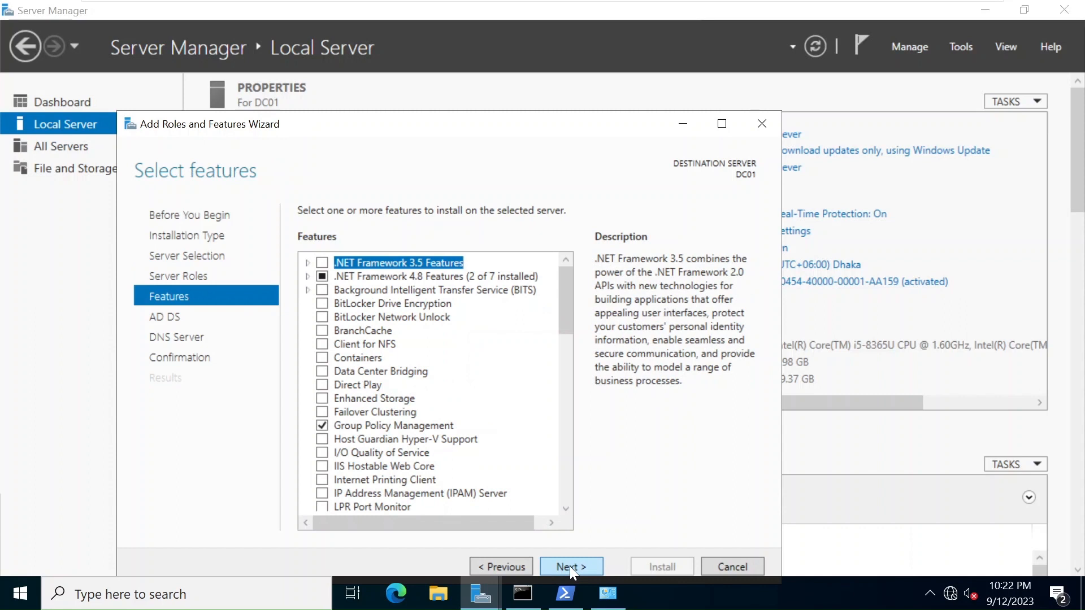
left_click(569, 566)
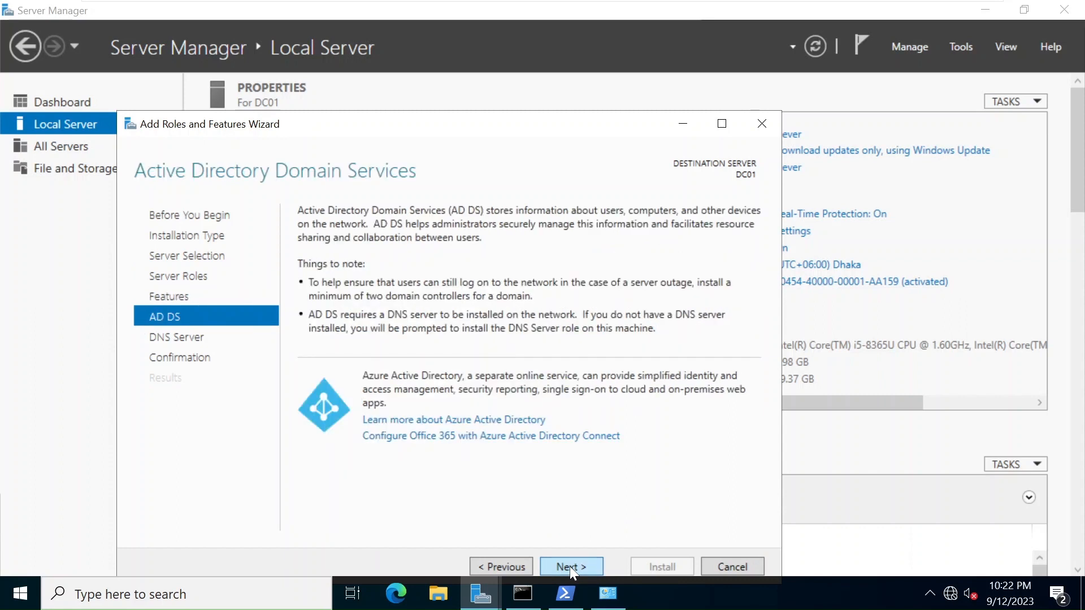
left_click(569, 566)
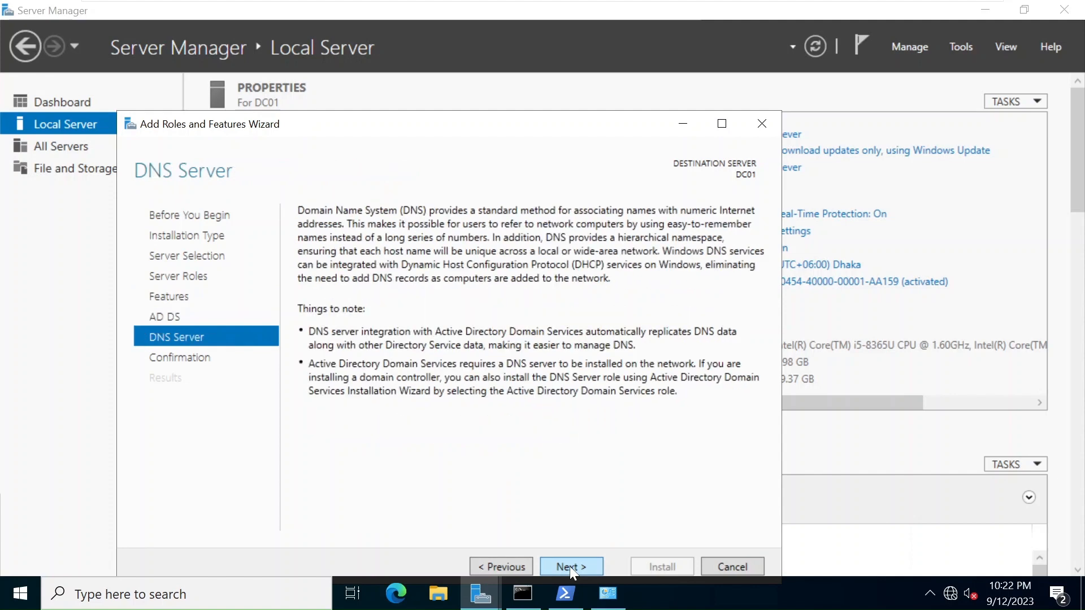
left_click(569, 566)
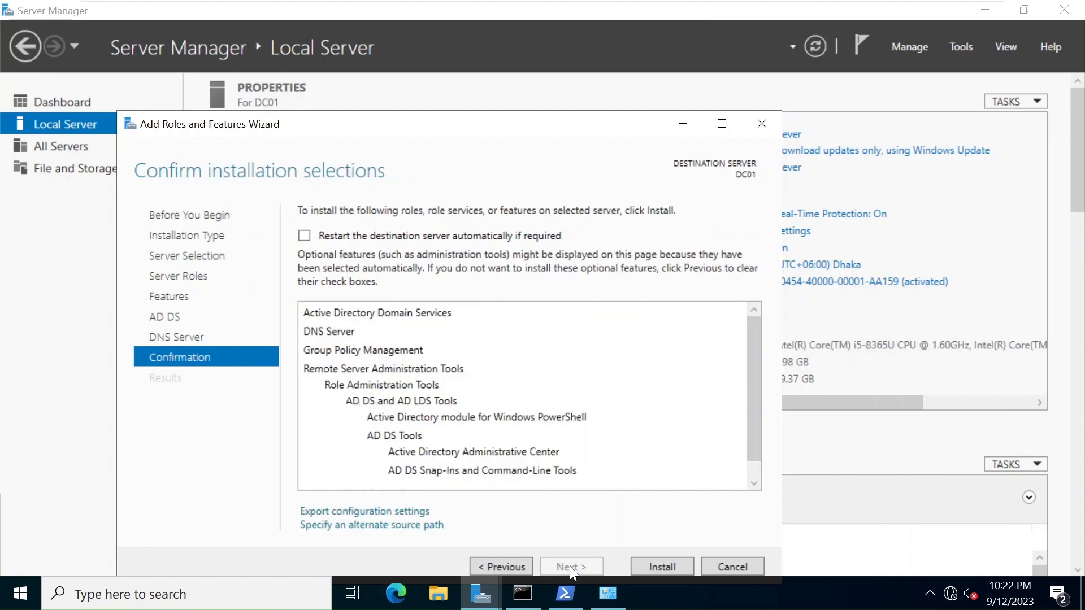
left_click(674, 568)
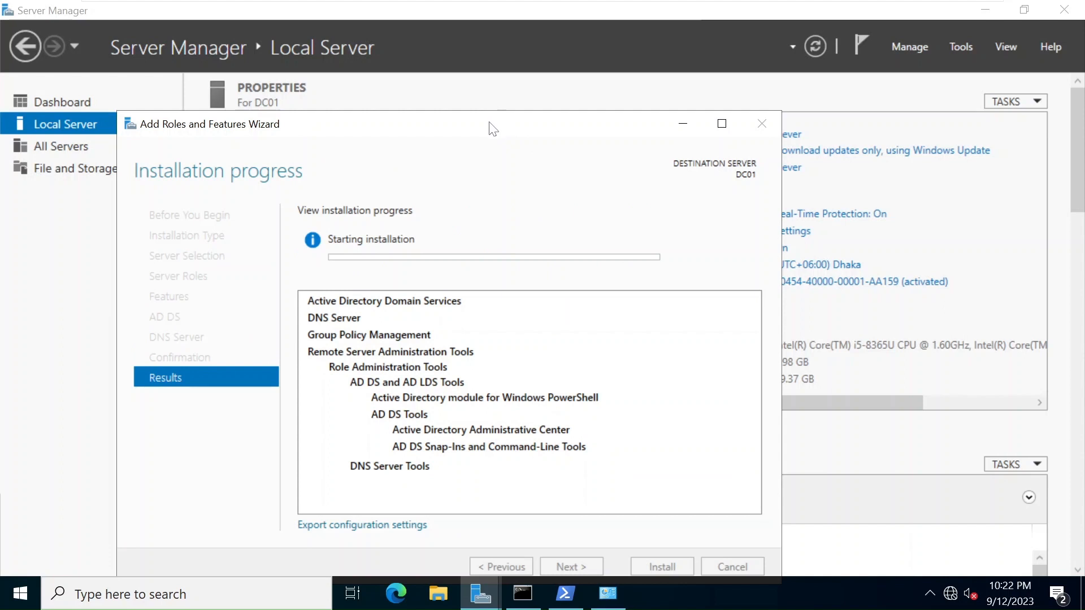
Follow the installation progress for AD DS, DNS Server and their management tools.
left_click_drag(489, 126, 491, 73)
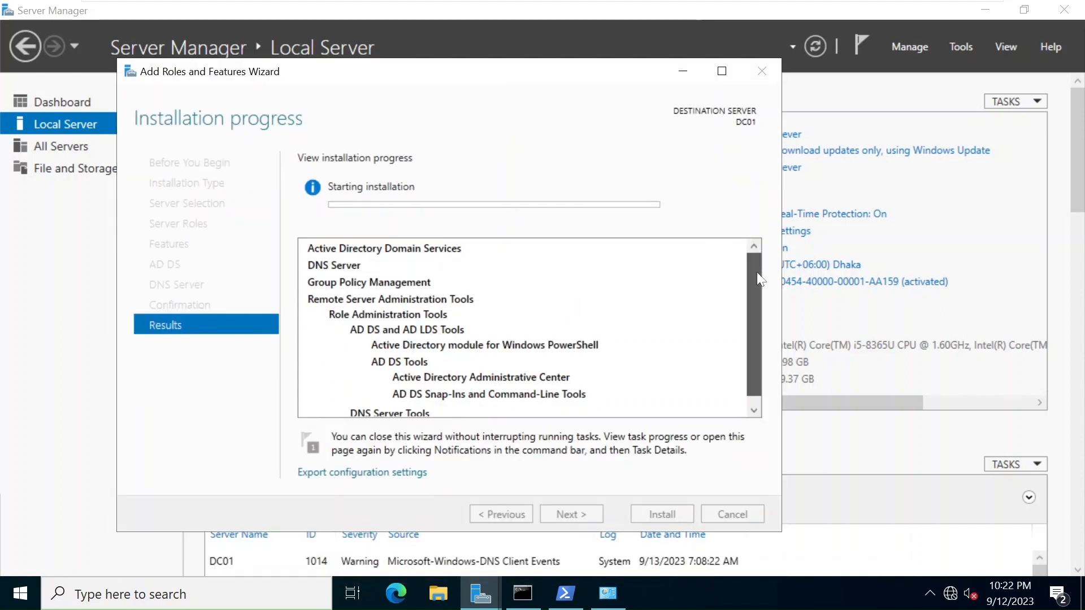
scroll(756, 299, "down", 1)
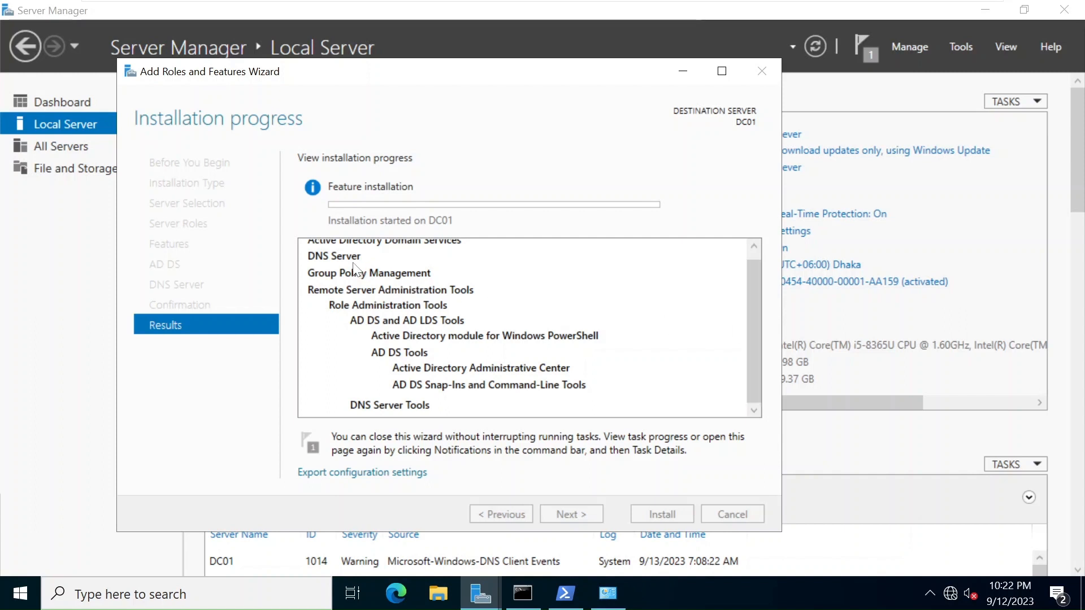
scroll(759, 252, "up", 1)
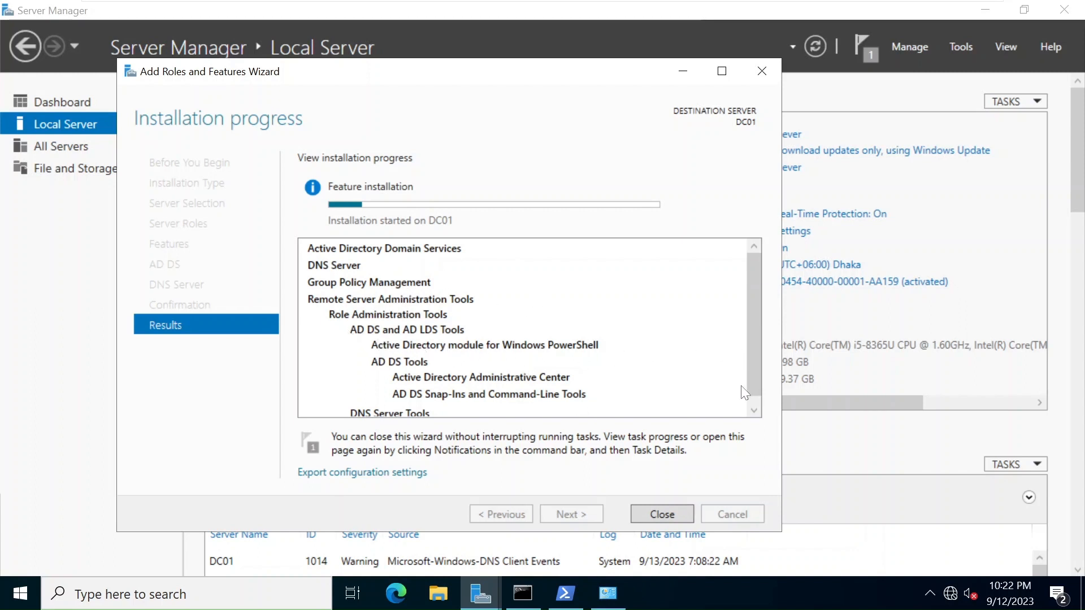
left_click(755, 408)
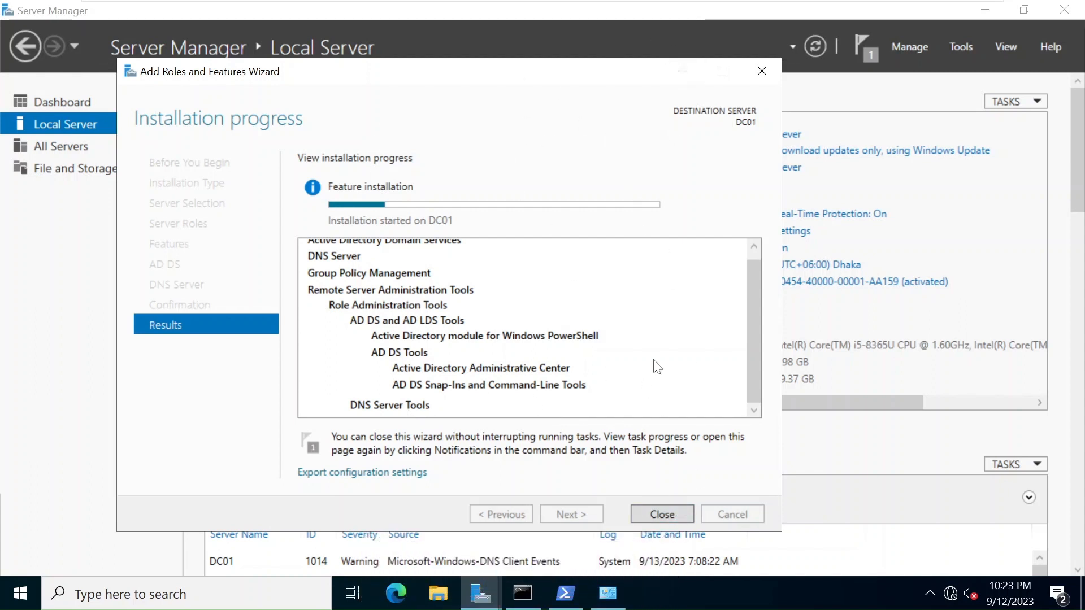
Close the wizard, minimize PowerShell, and check the feature installation progress notification.
left_click(662, 508)
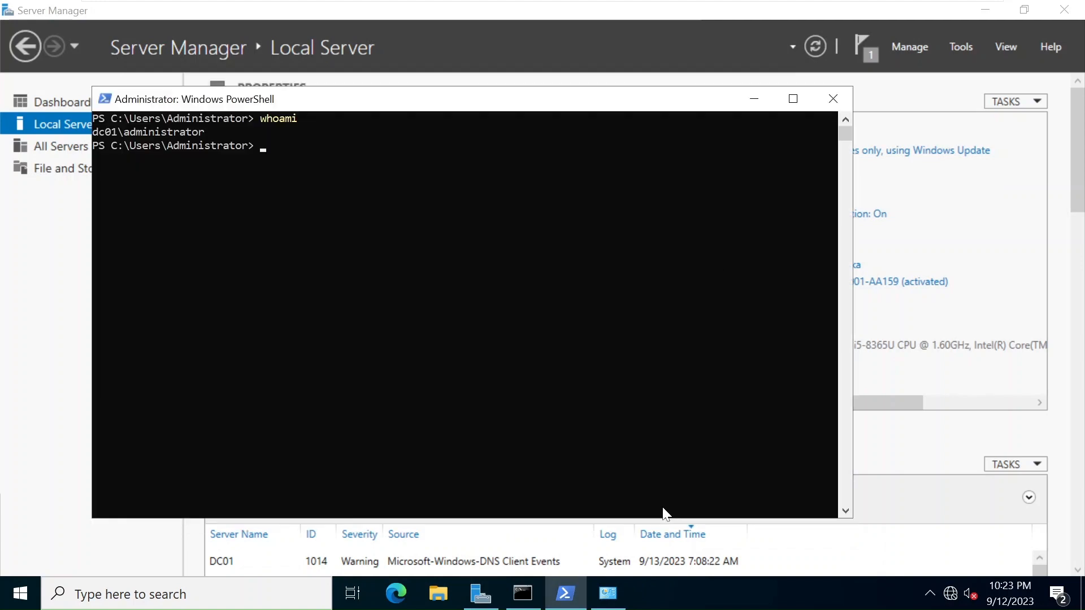
left_click(753, 99)
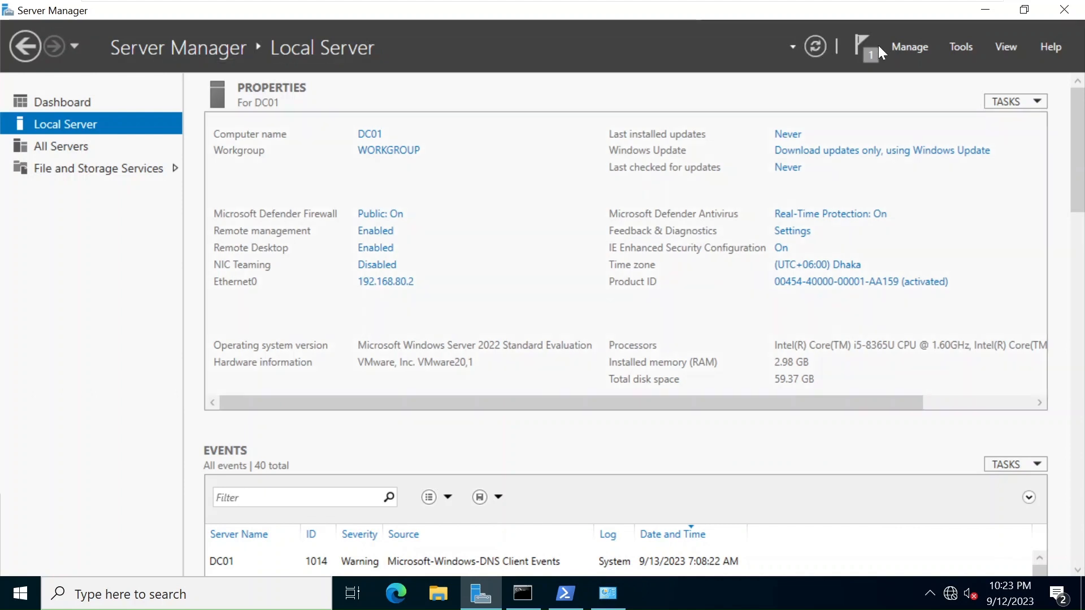
left_click(862, 51)
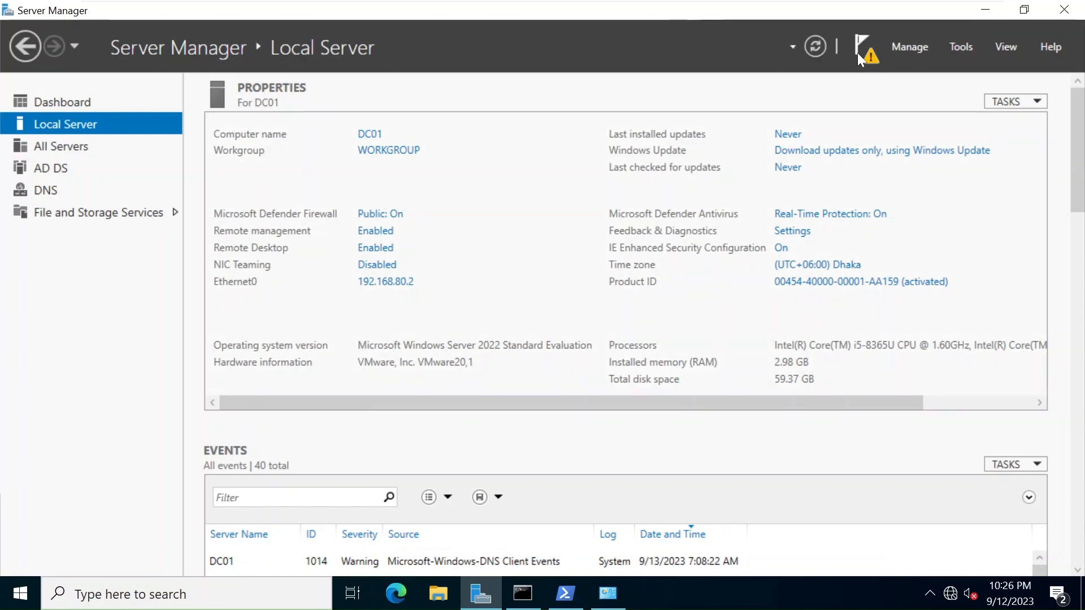
Check notifications showing installation succeeded on DC01 and AD DS post-deployment configuration is required.
left_click(868, 61)
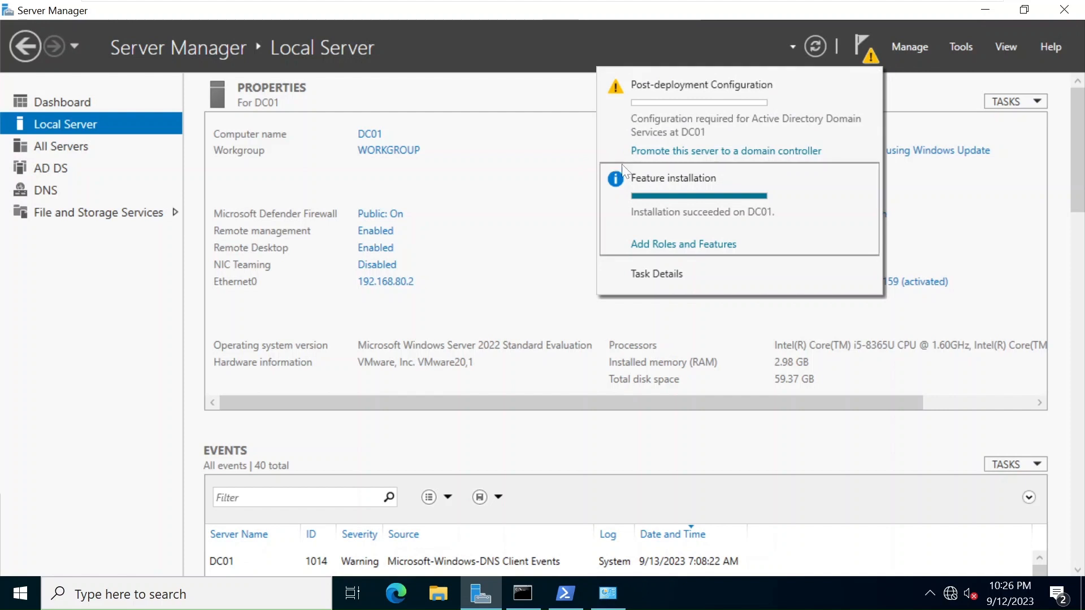
Start promoting DC01 with a new forest whose root domain is test.local.
left_click(764, 164)
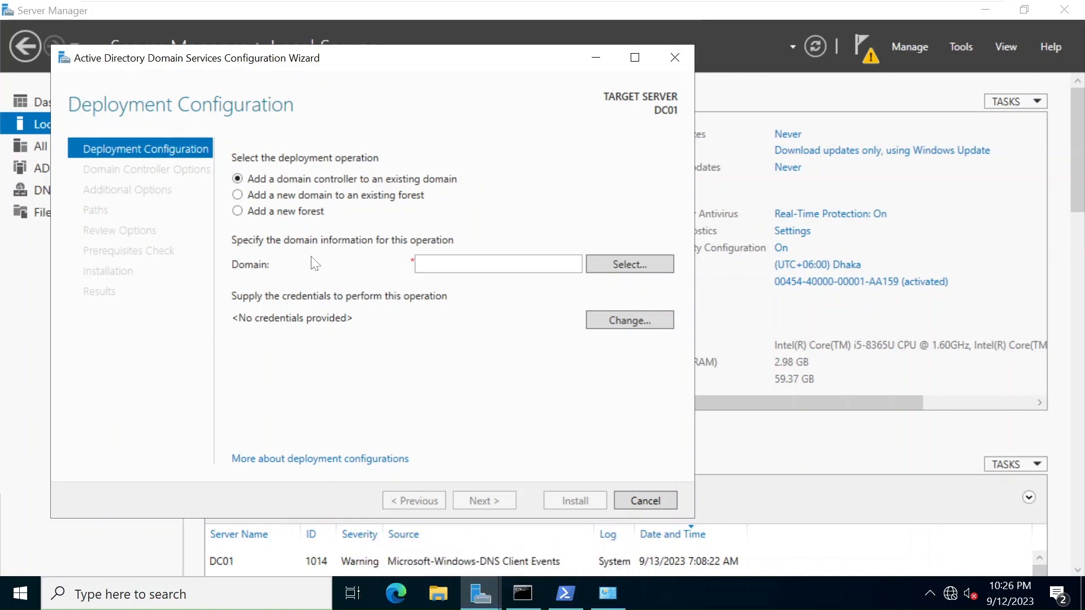
left_click(262, 221)
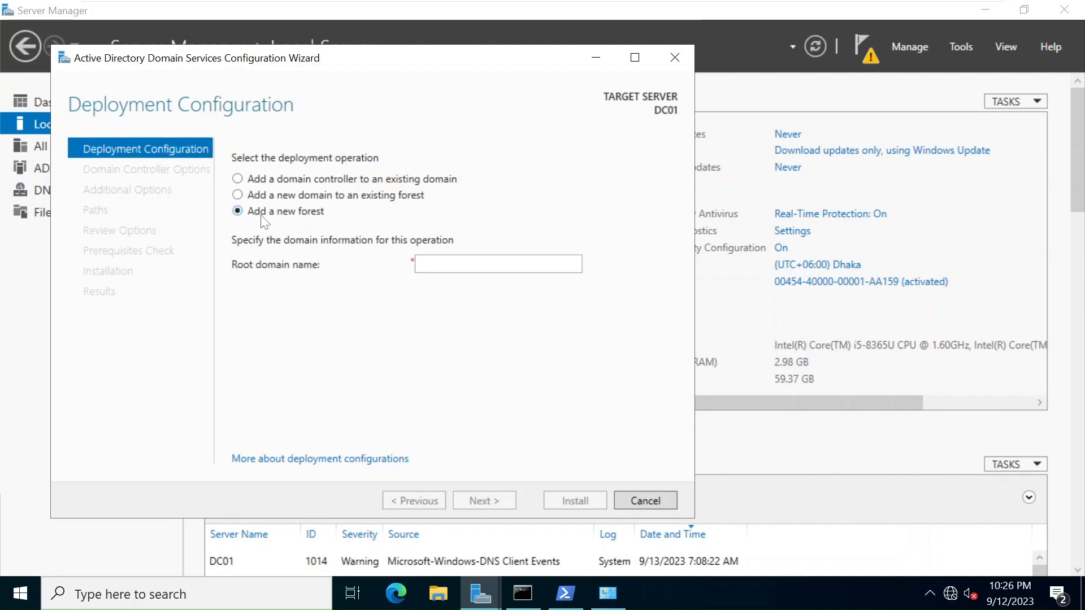
left_click(419, 264)
type("test.local")
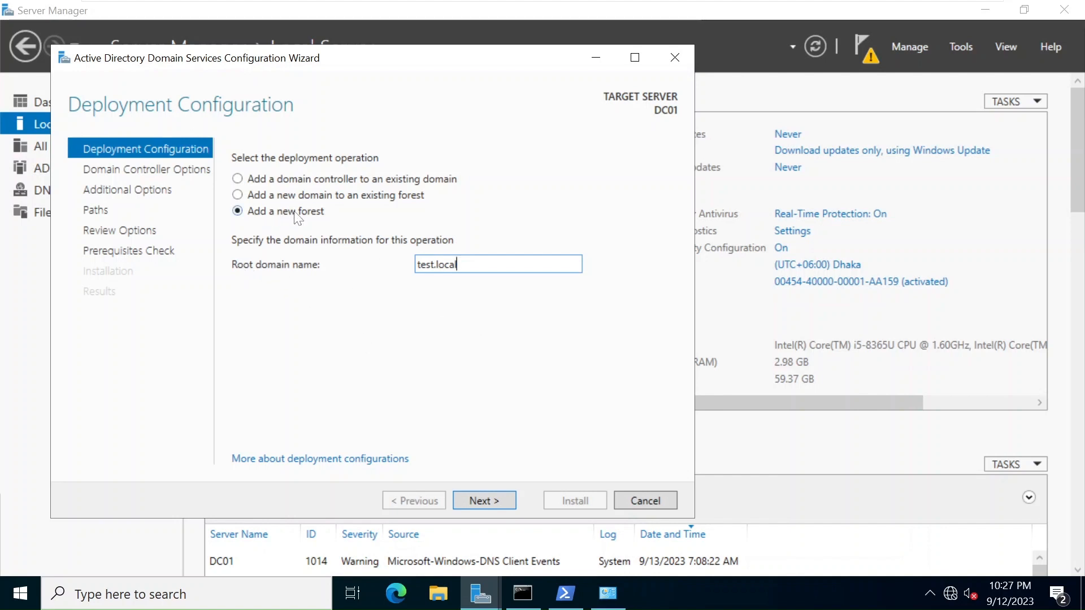
left_click(497, 499)
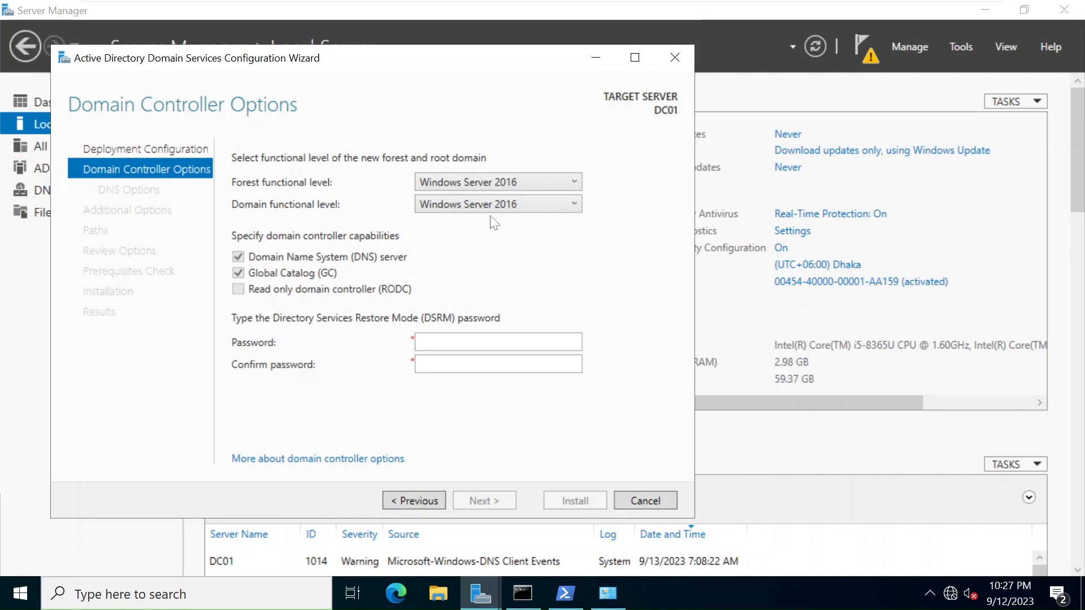
Keep both forest and domain functional levels at Windows Server 2016.
left_click(484, 182)
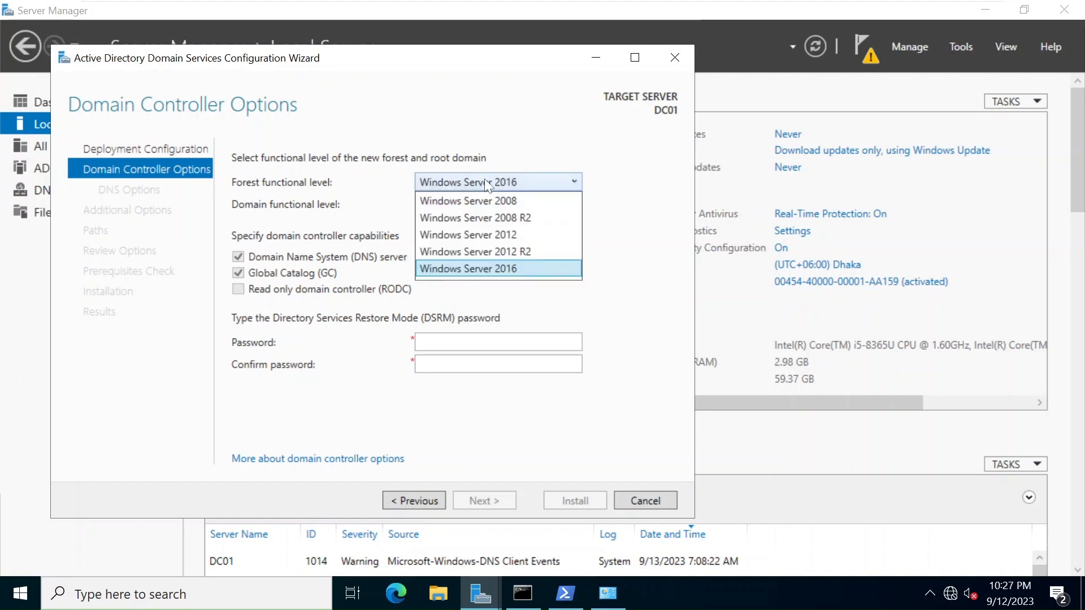
key("Up")
key("Up")
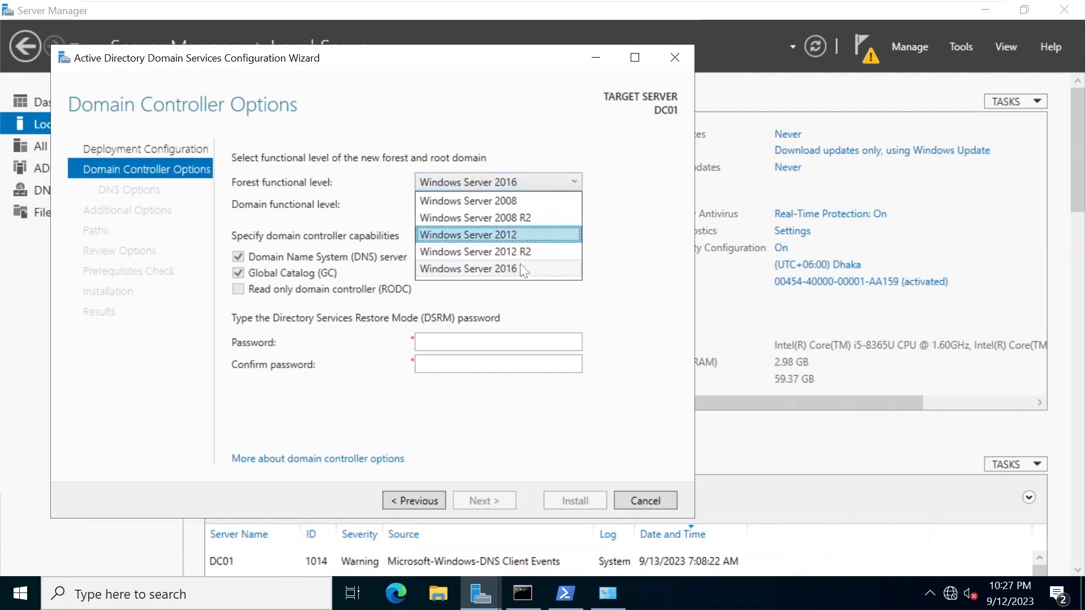
left_click(520, 266)
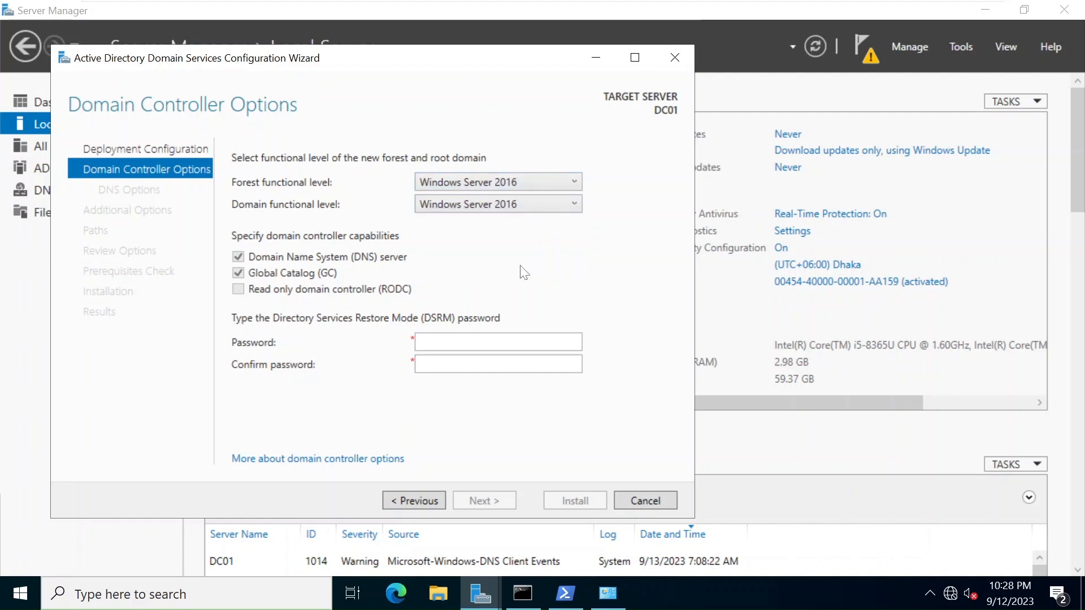
left_click(462, 205)
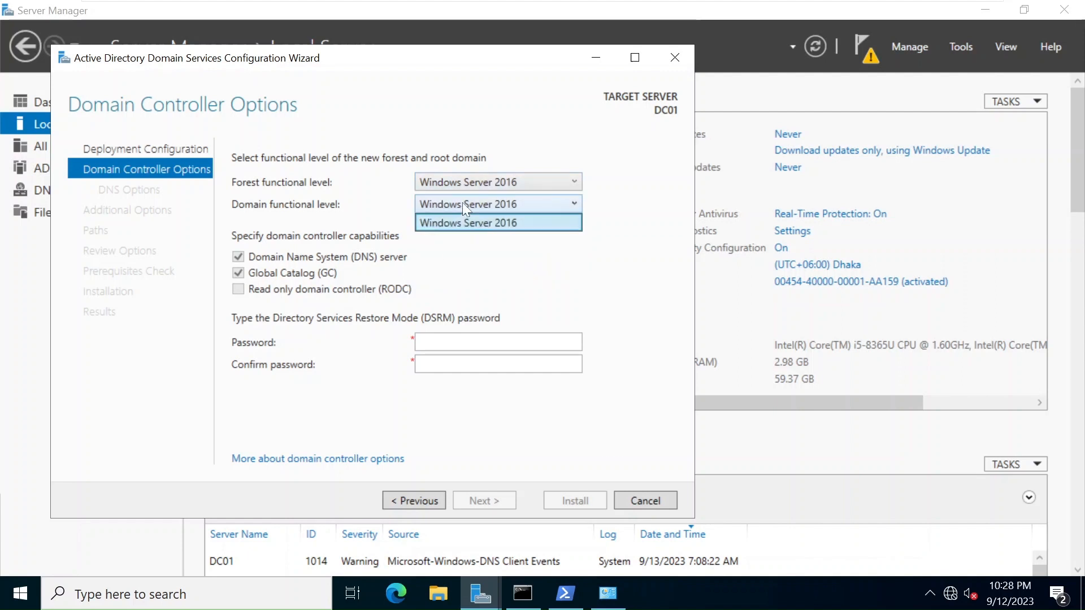
left_click(497, 229)
left_click(504, 206)
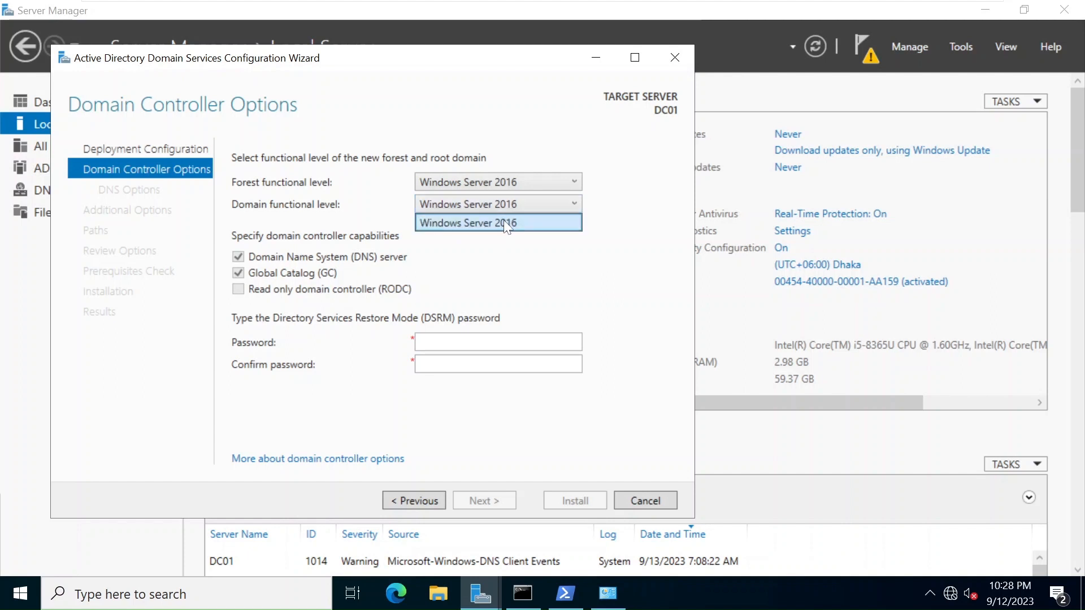
left_click(501, 224)
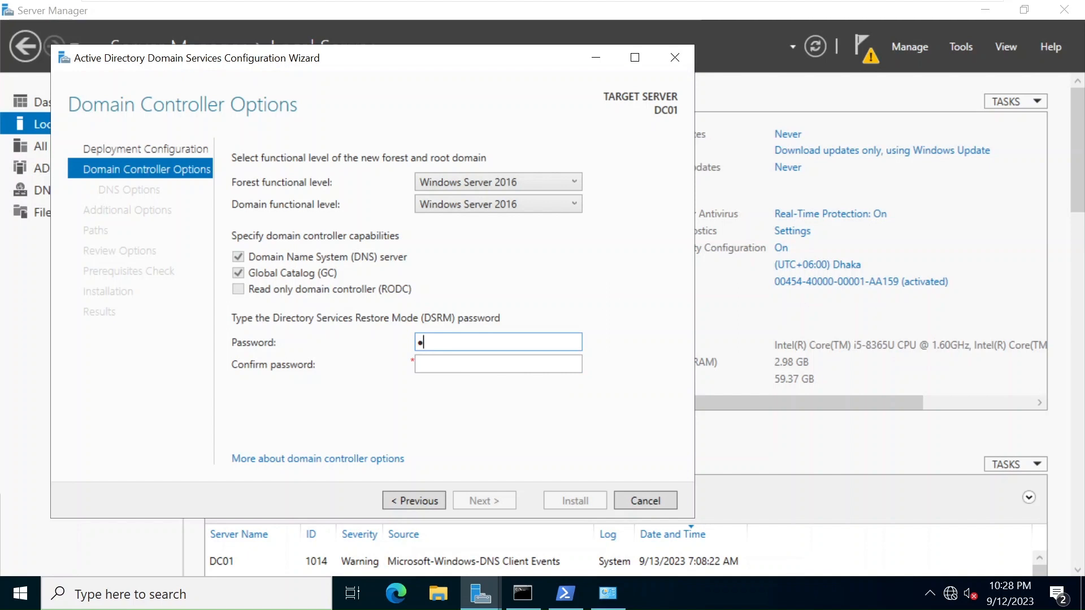
Enter and confirm the Directory Services Restore Mode password.
type("••")
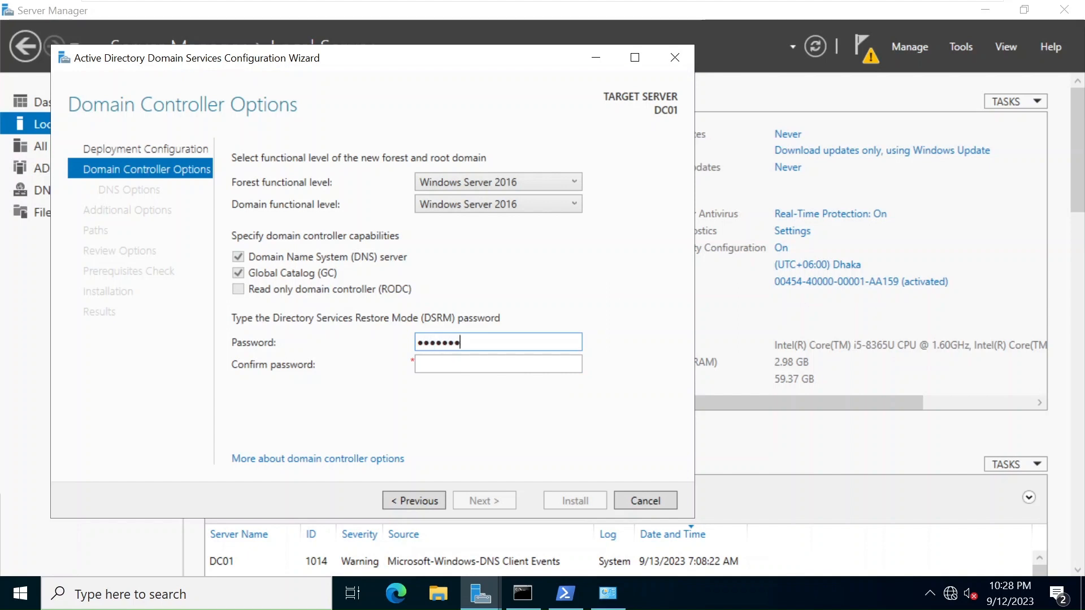
key("Tab")
type("•••••••")
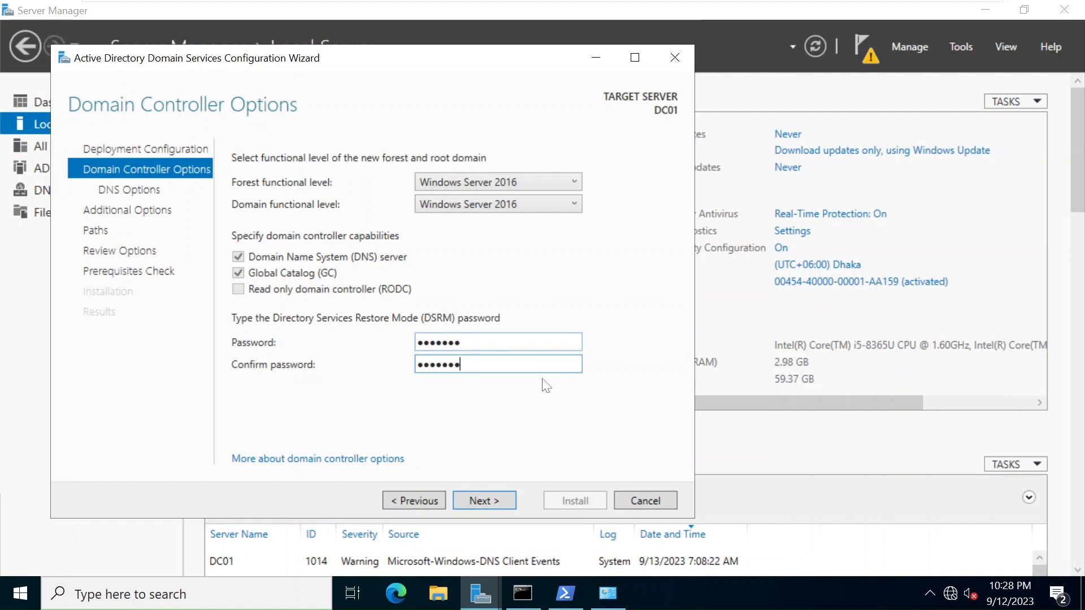
Continue without a DNS delegation and keep the NetBIOS domain name TEST.
left_click(484, 500)
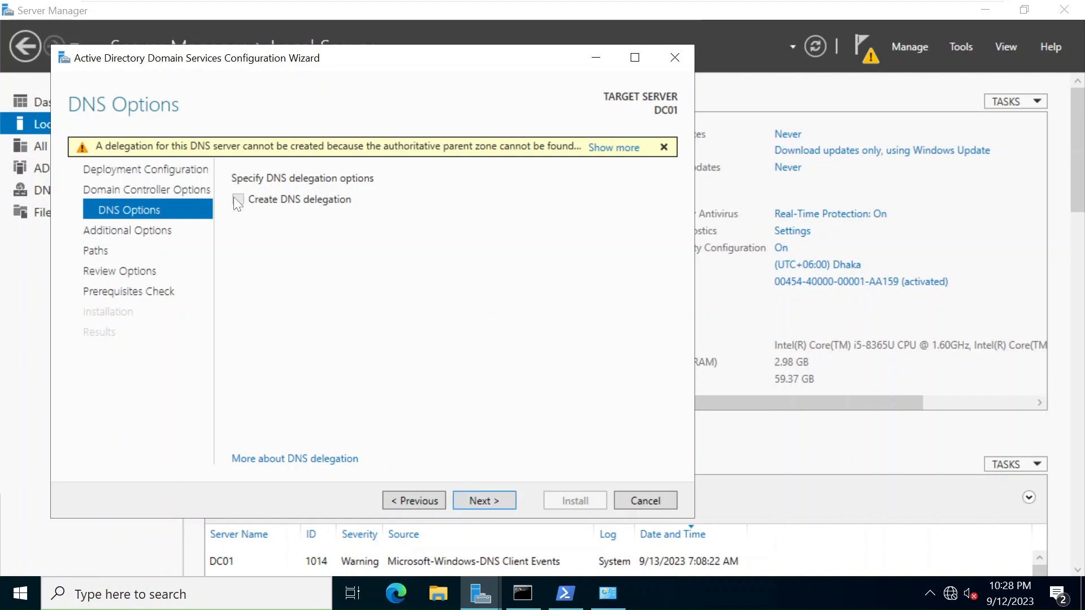
left_click(491, 499)
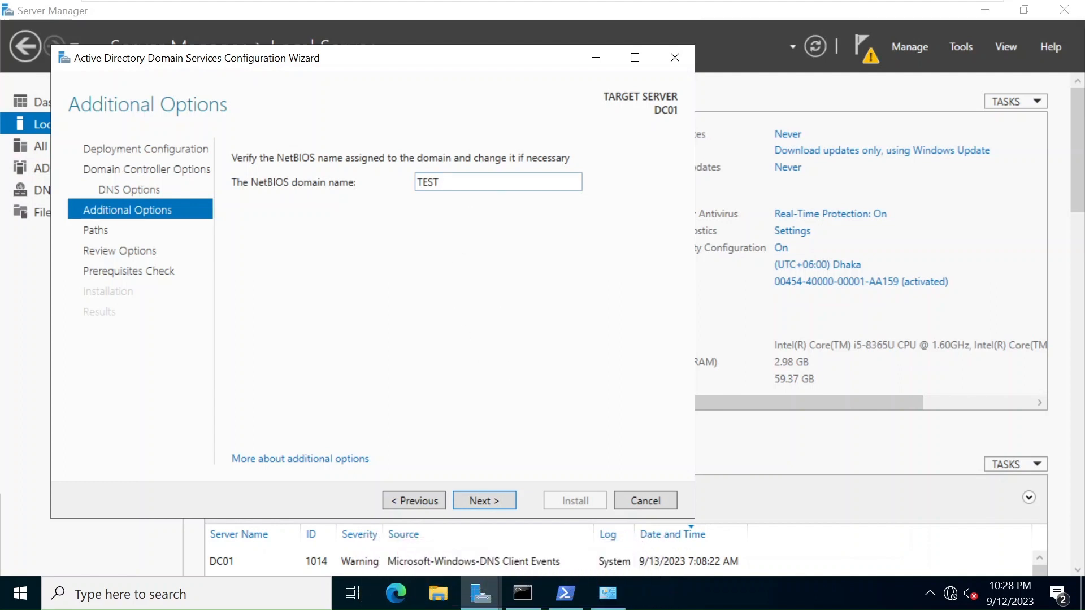
double_click(427, 182)
left_click(489, 500)
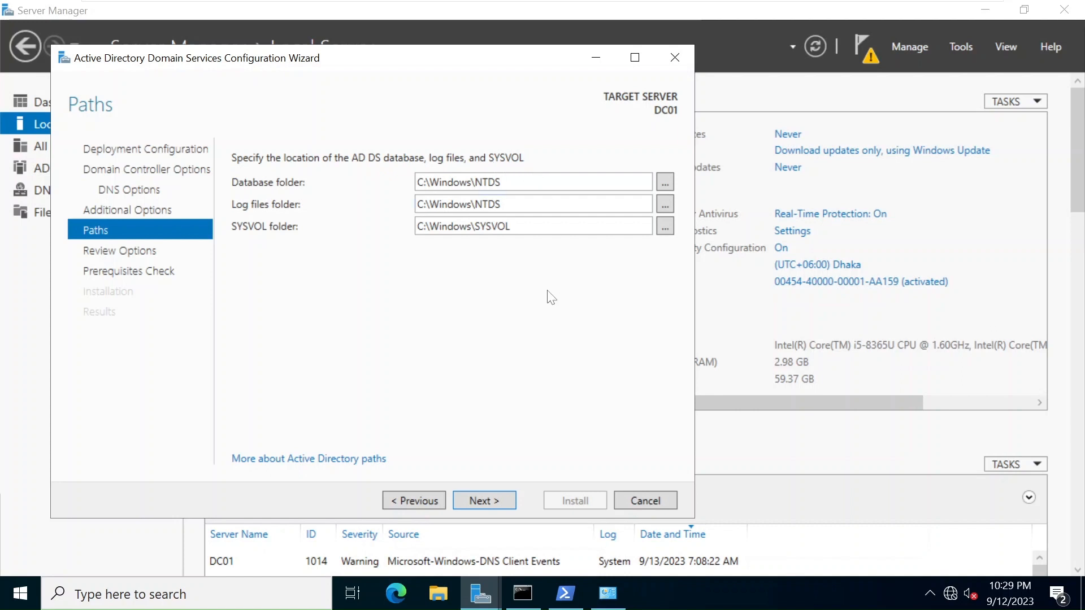
Keep the C:\Windows\NTDS and C:\Windows\SYSVOL paths, review the options, and run the prerequisites check.
left_click(497, 497)
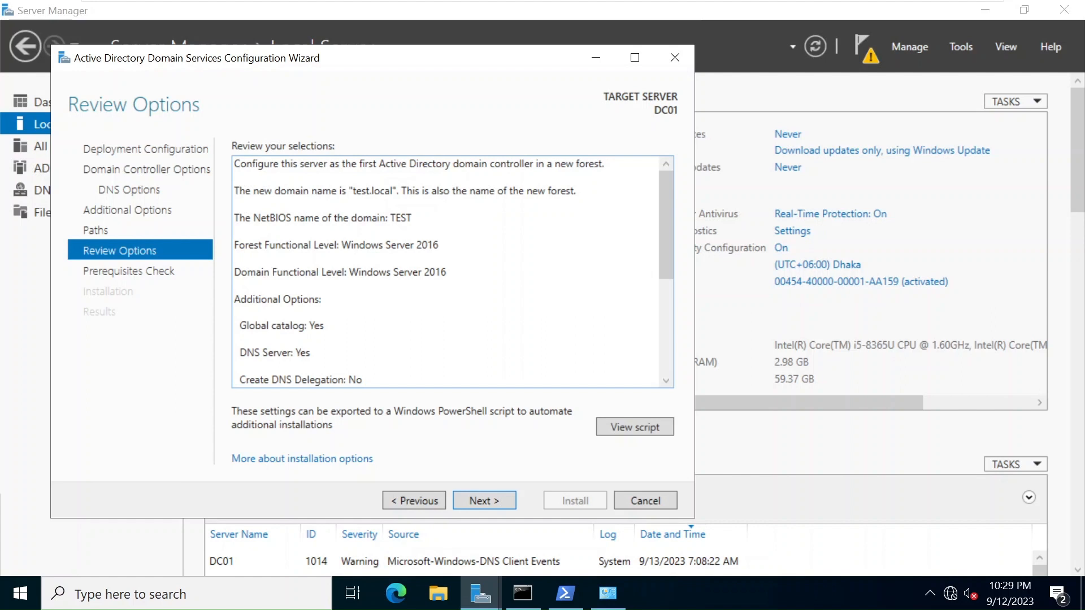
left_click_drag(666, 255, 665, 316)
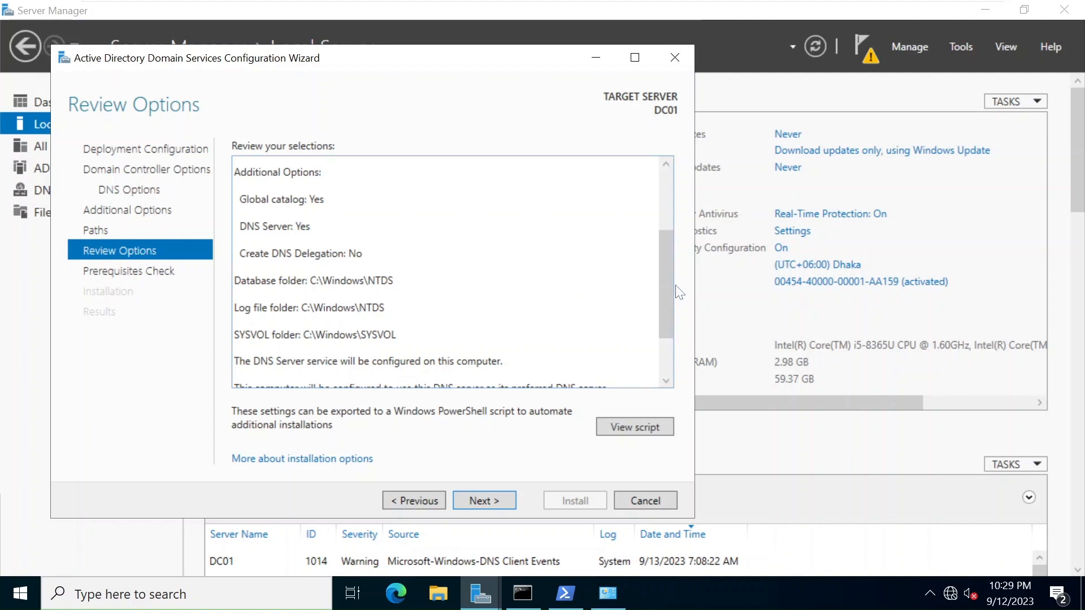
left_click_drag(663, 291, 663, 331)
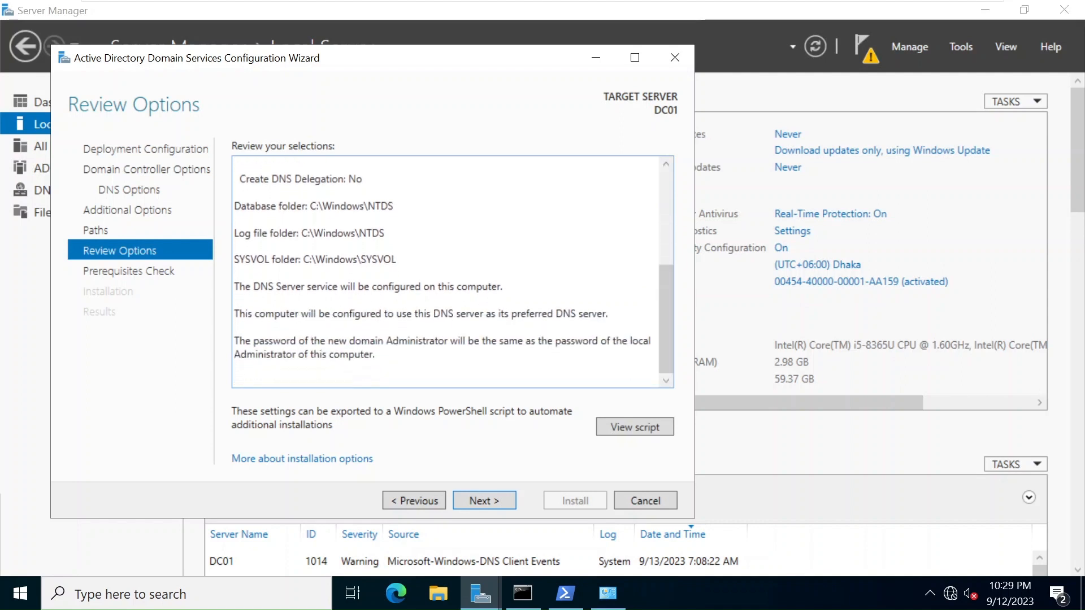
left_click(497, 503)
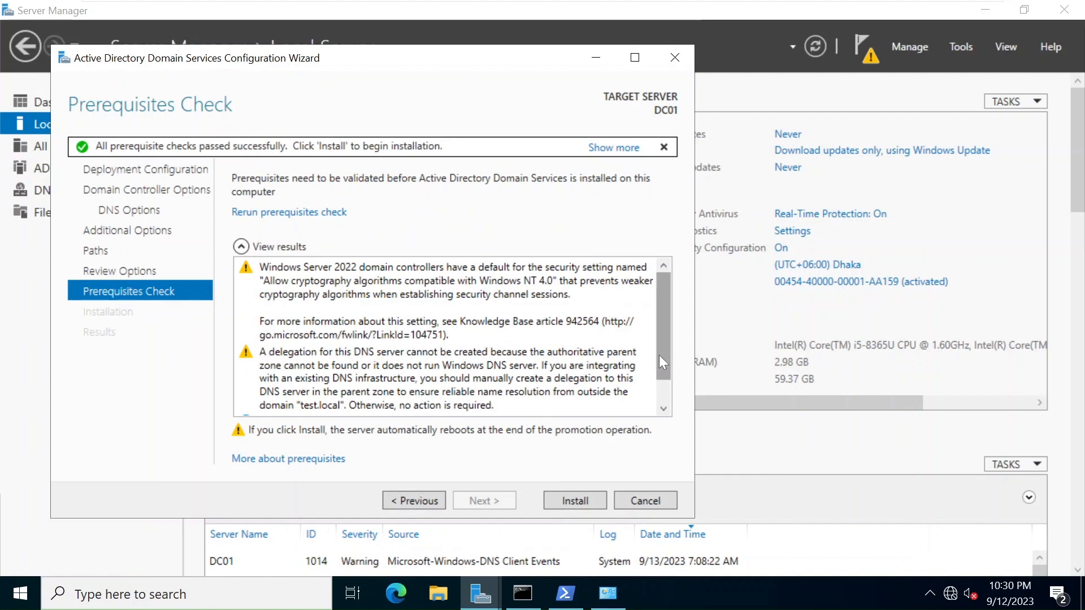
Review the passed prerequisite results and start the AD DS installation to promote DC01.
left_click_drag(659, 355, 663, 403)
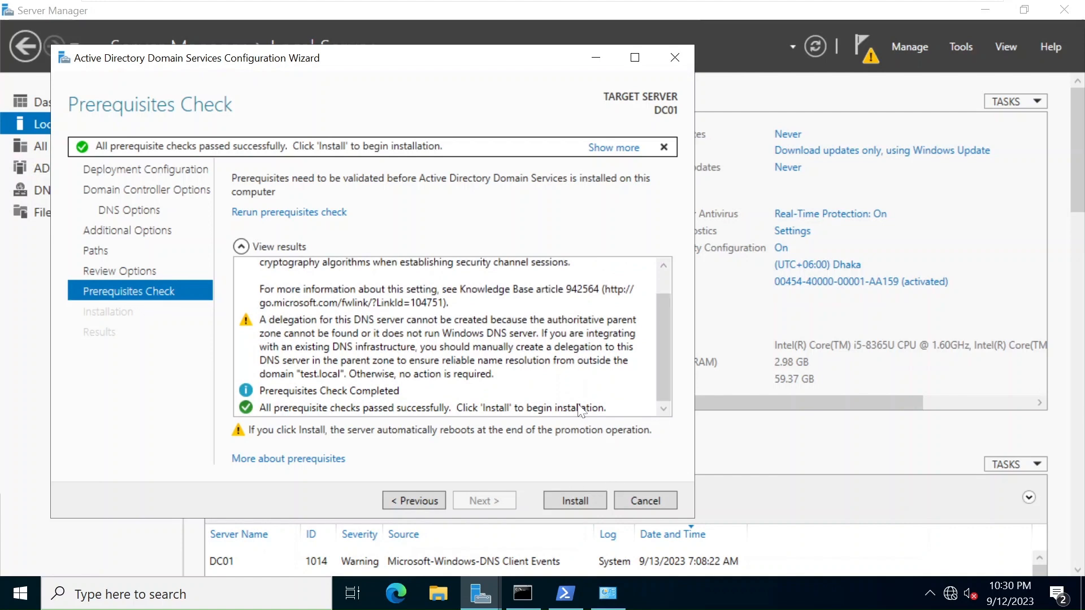
left_click(575, 500)
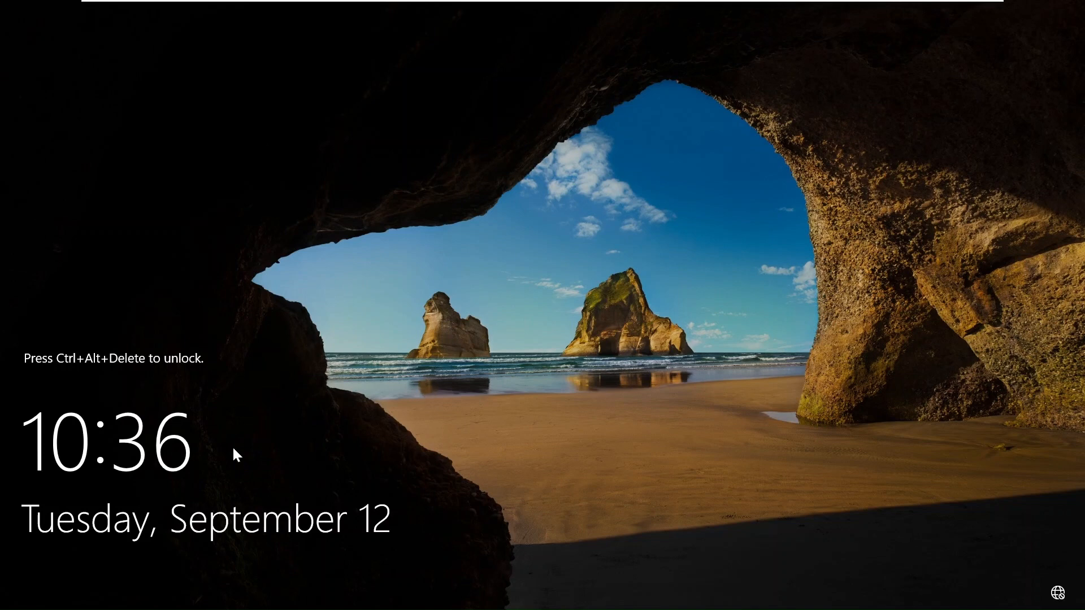
Send Ctrl+Alt+Del to the VM and sign in with the Administrator password.
mouse_move(274, 1)
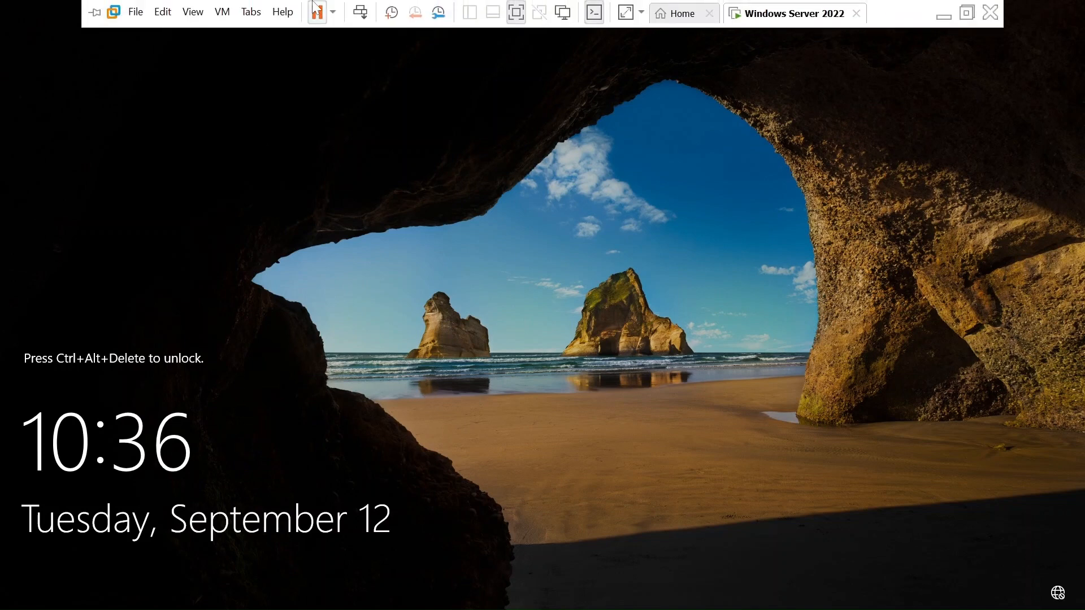
left_click(371, 12)
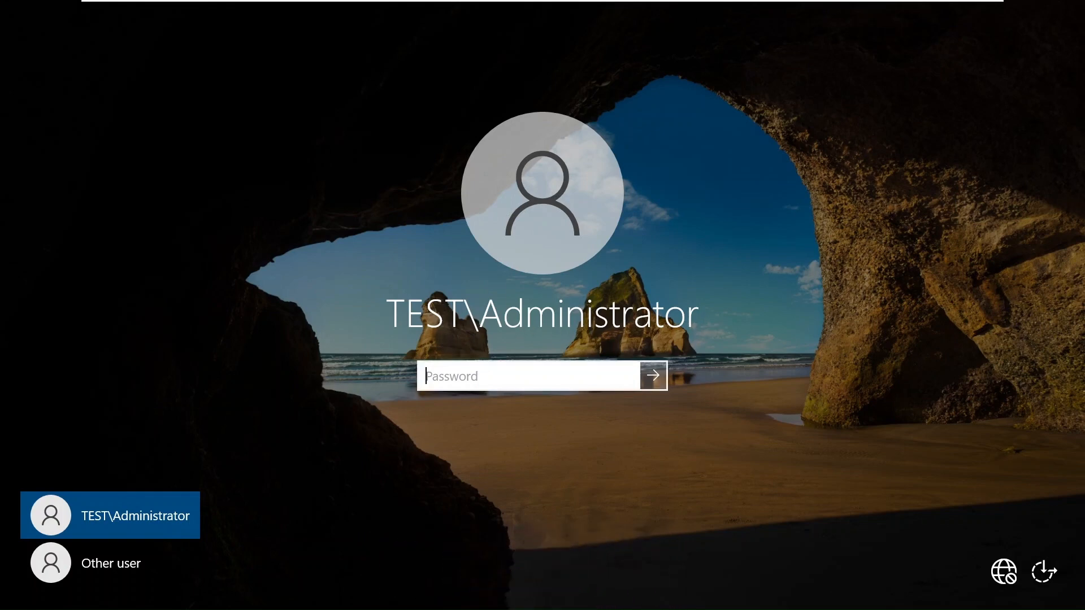
type("P••••••")
key("Return")
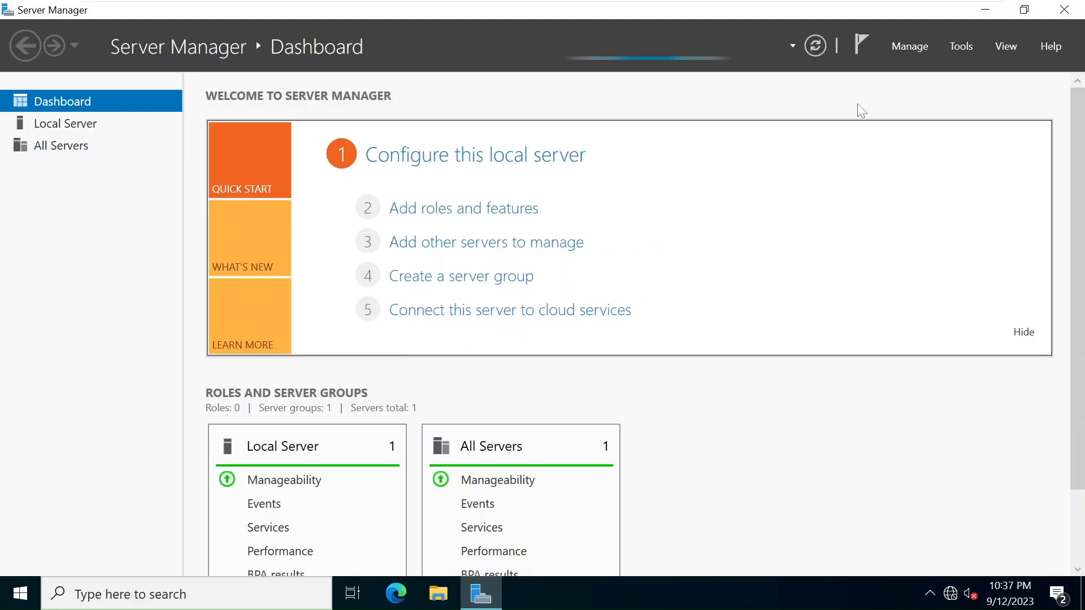
Launch Active Directory Users and Computers from Tools and select the test.local domain.
left_click(959, 48)
left_click(910, 143)
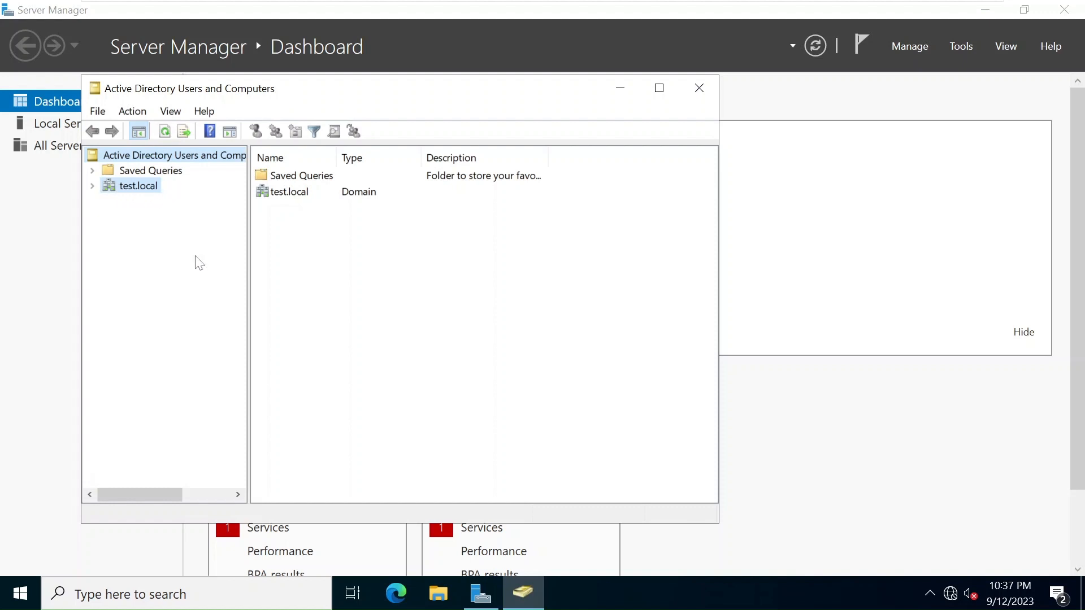
left_click(93, 189)
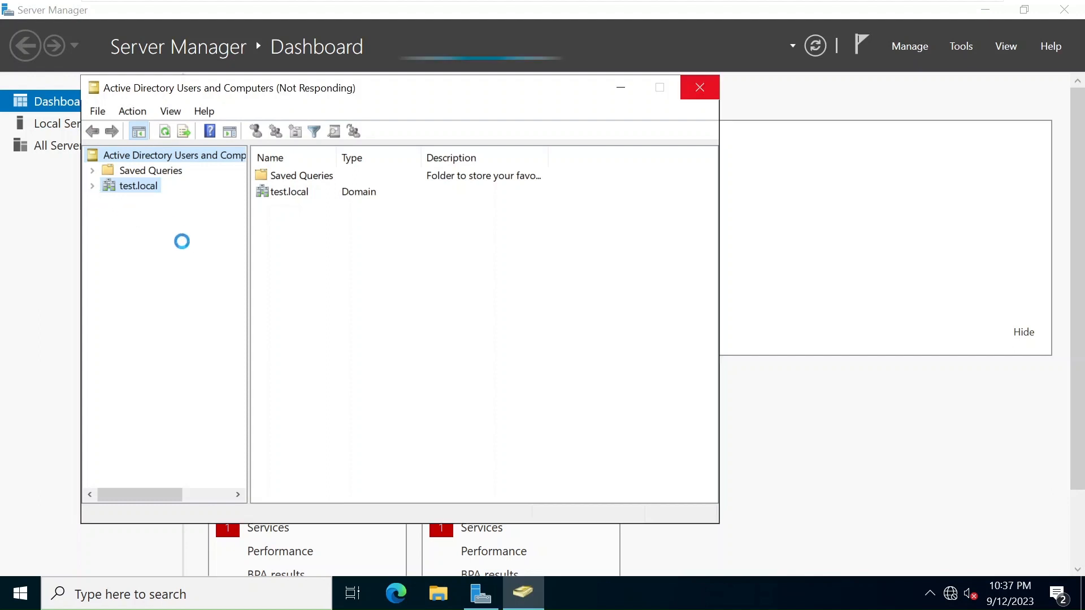
Check test.local's pre-Windows 2000 name TEST in Properties, then expand the domain's containers.
right_click(134, 195)
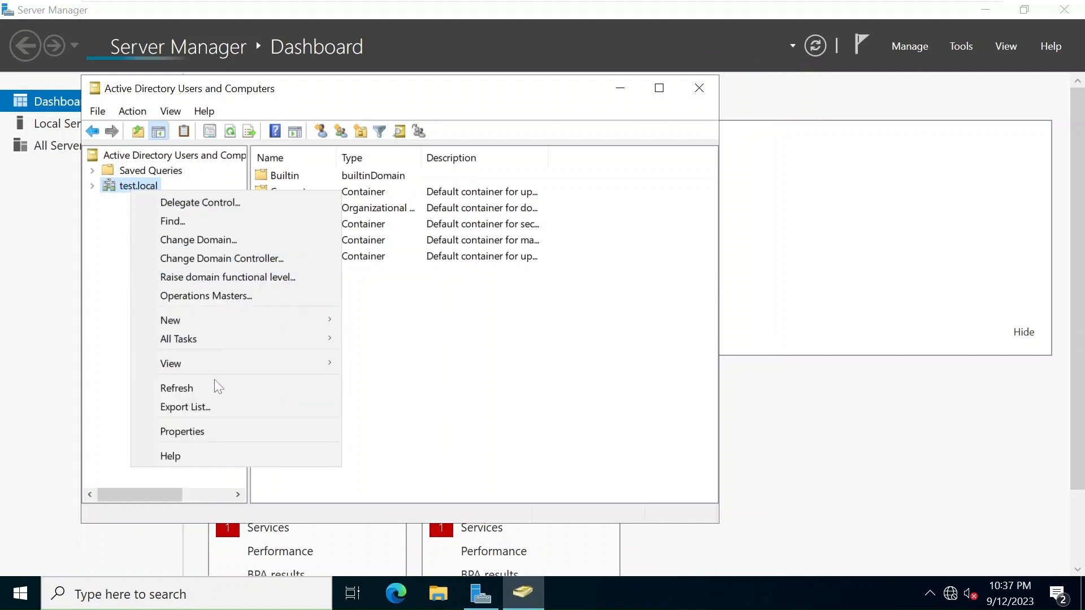
left_click(220, 433)
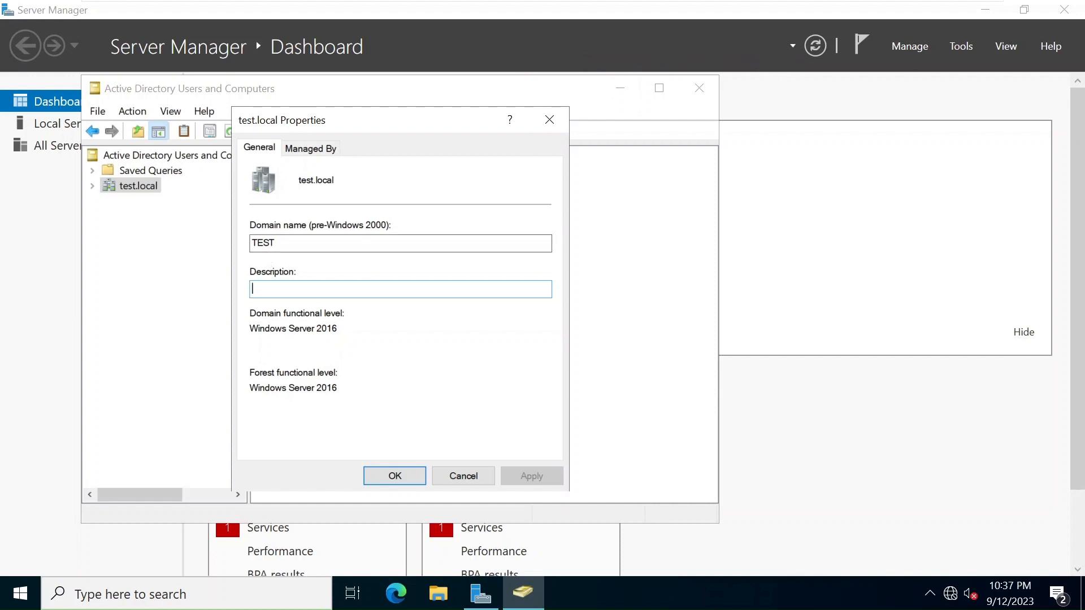
left_click(280, 243)
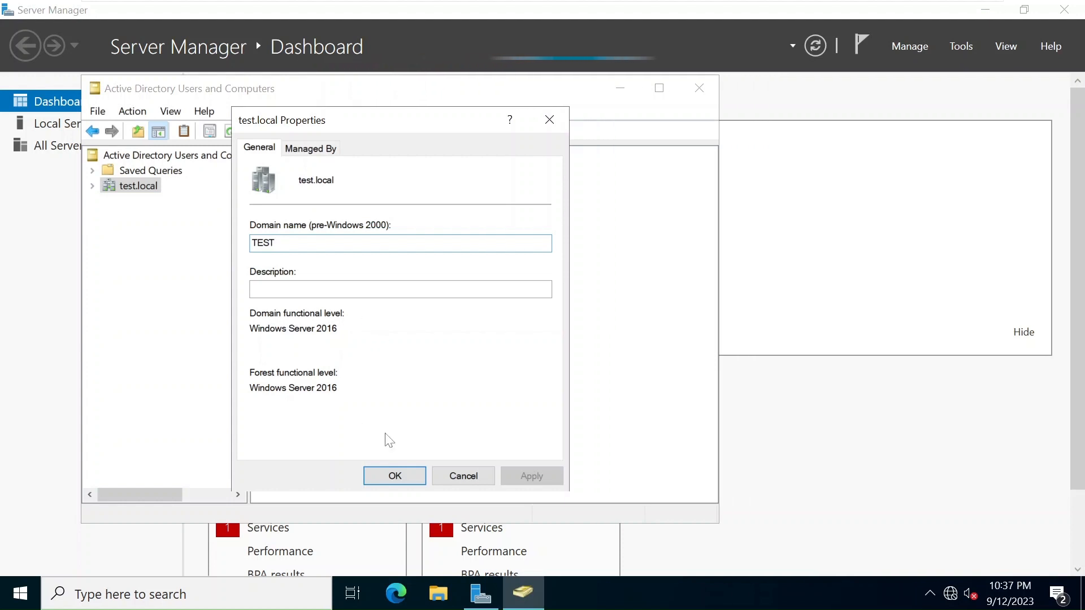
left_click(390, 474)
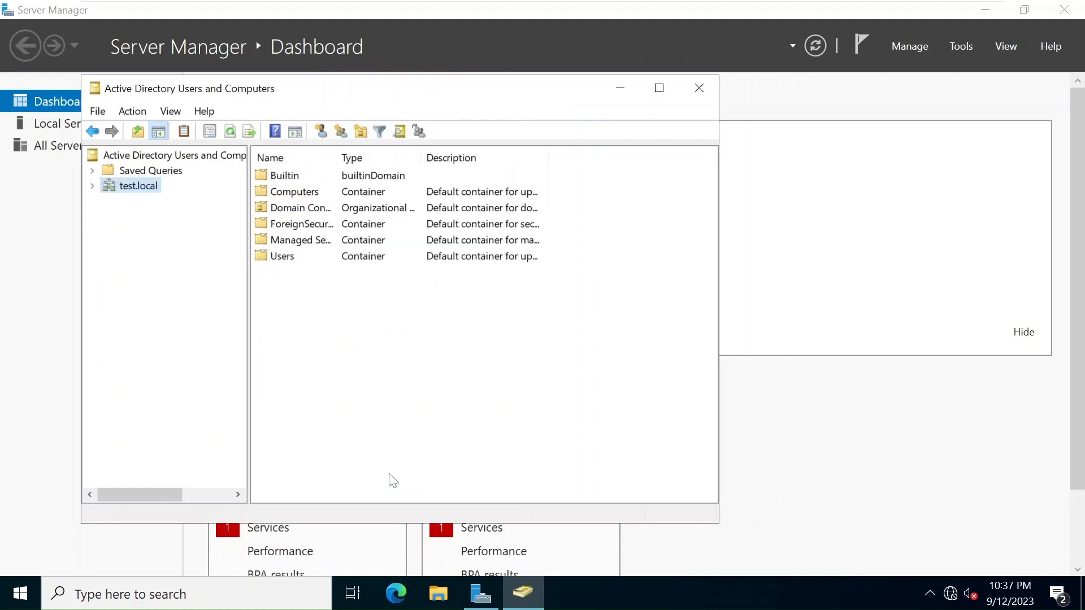
left_click(92, 188)
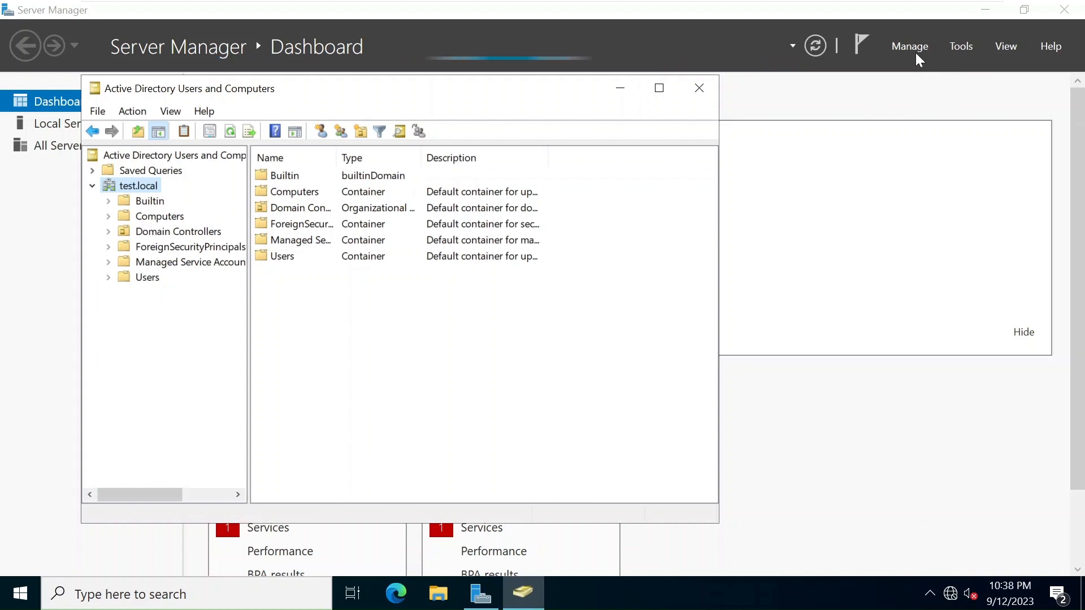
Open DNS Manager and browse DC01's test.local forward zone to the dc01 host record at 192.168.80.2.
left_click(957, 46)
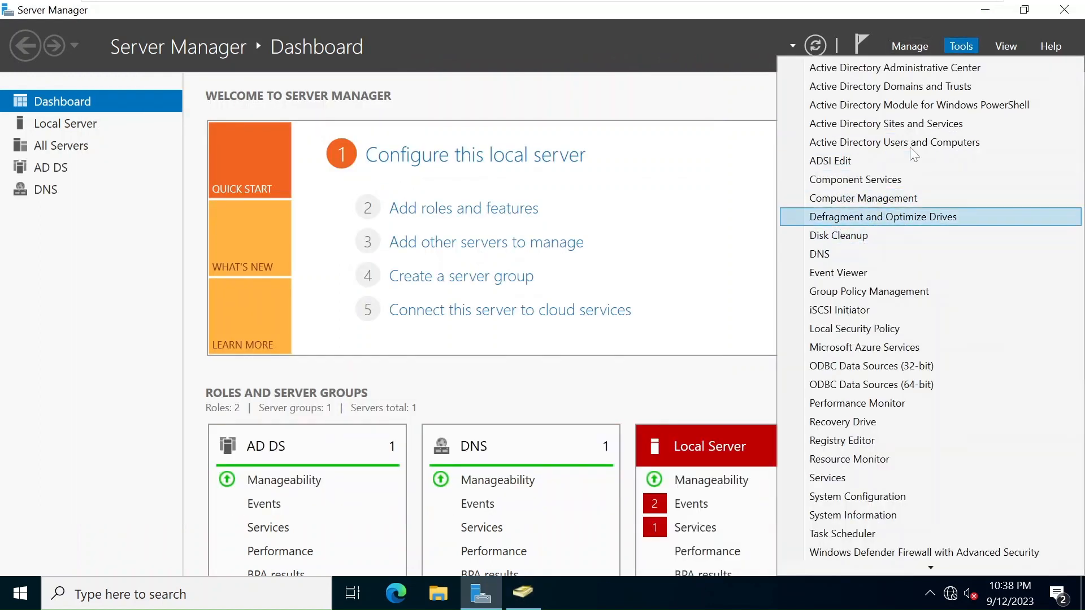
left_click(845, 257)
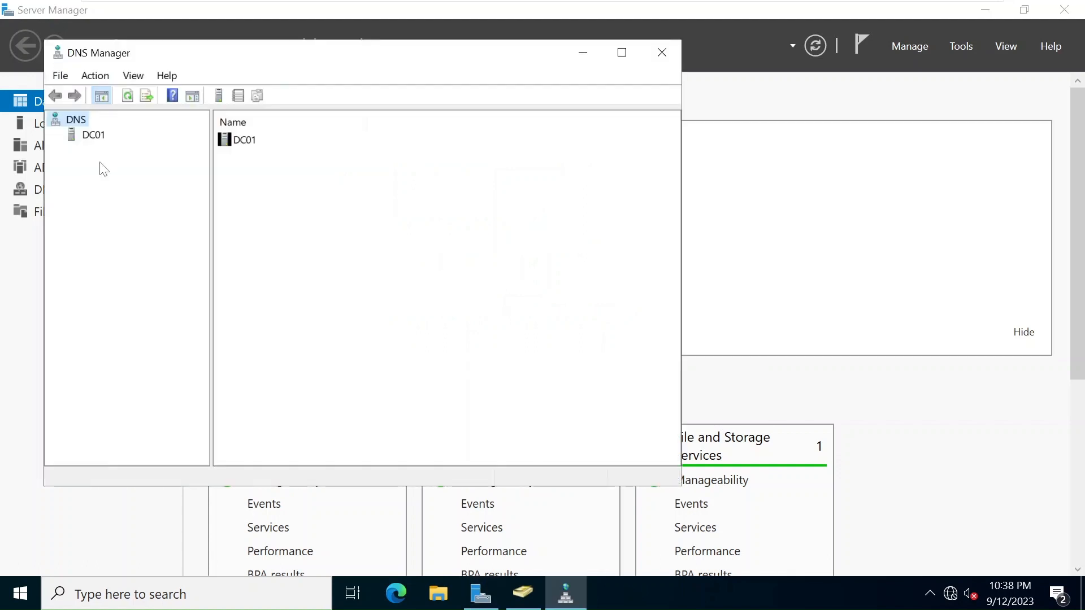
left_click(83, 138)
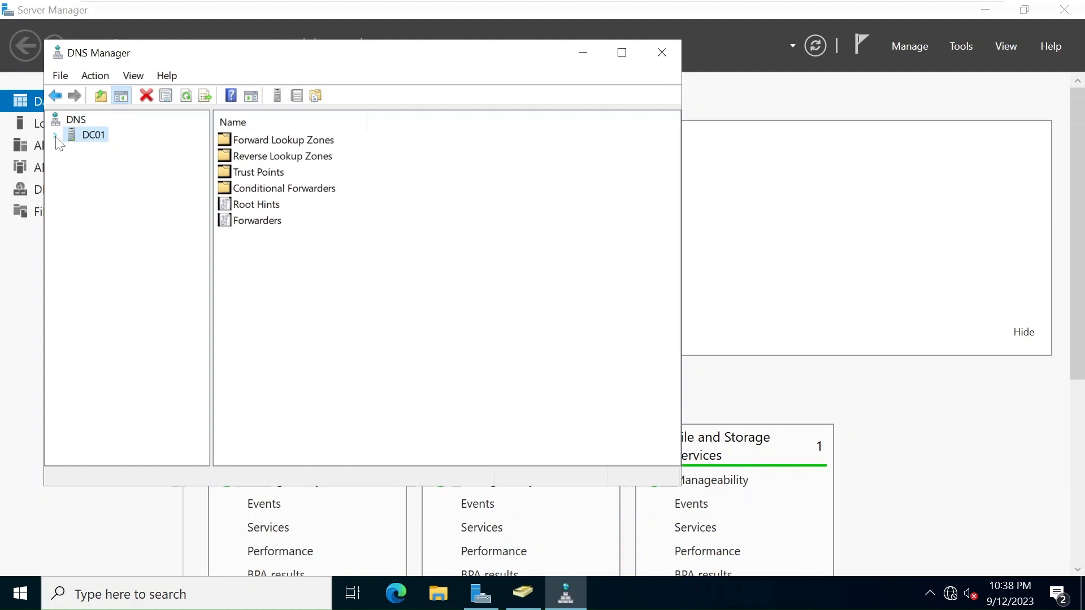
left_click(55, 136)
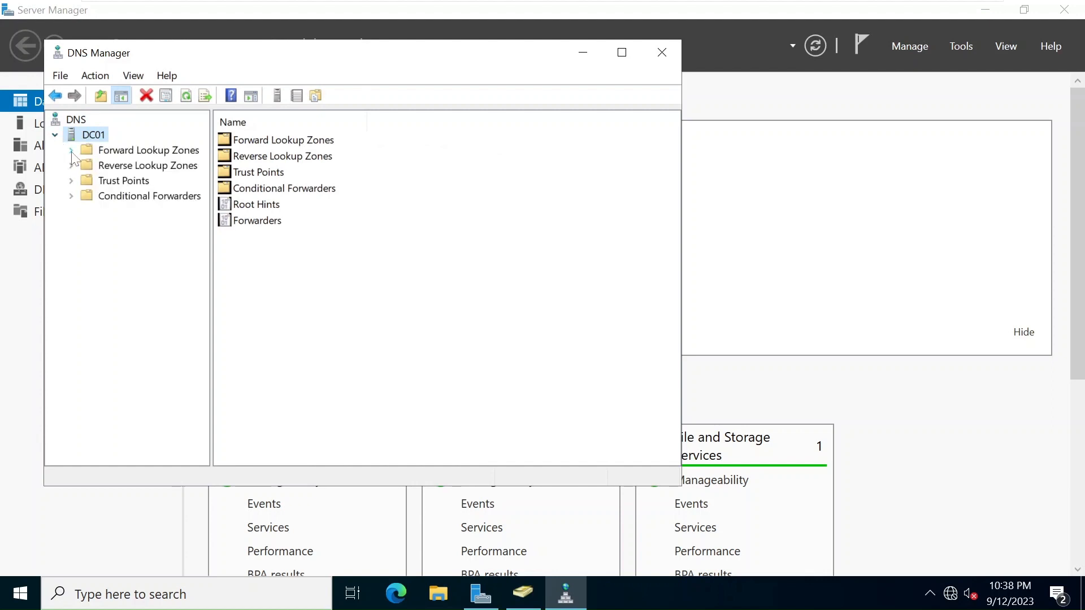
double_click(79, 151)
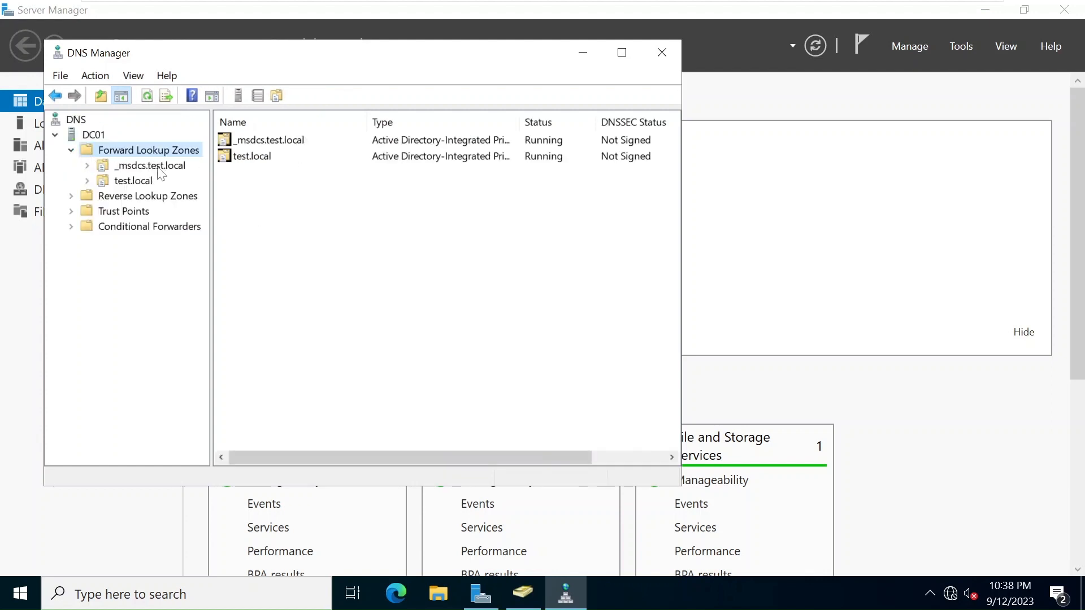
left_click(133, 180)
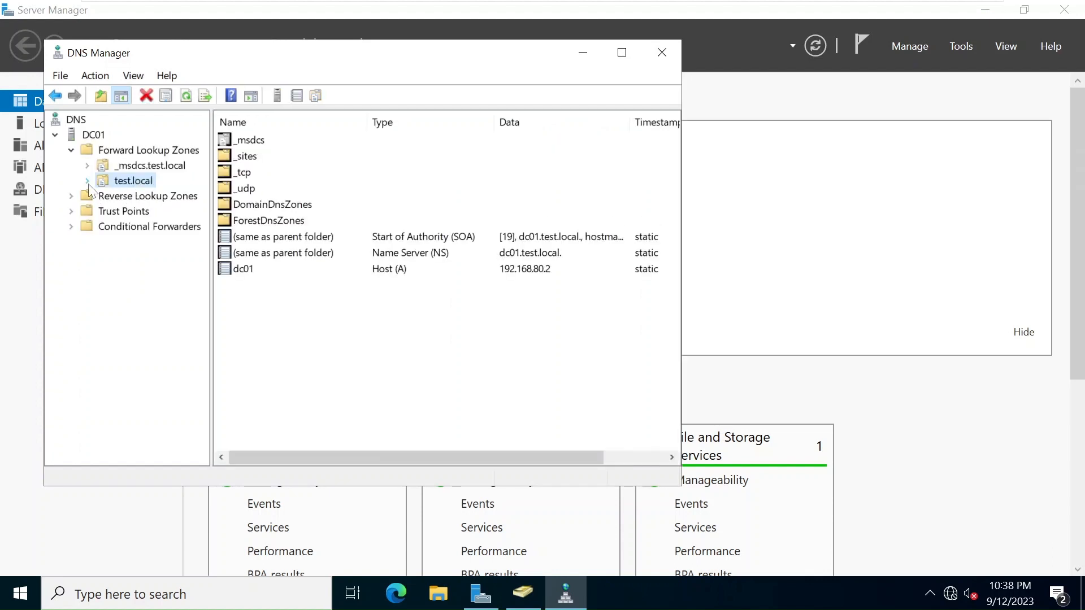
left_click(88, 181)
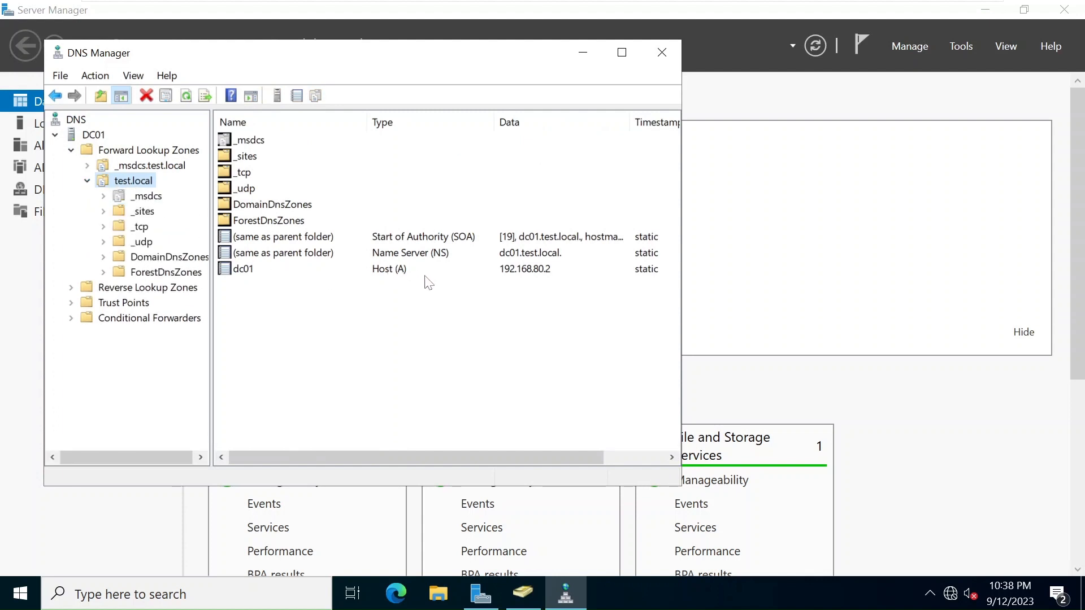
left_click(258, 272)
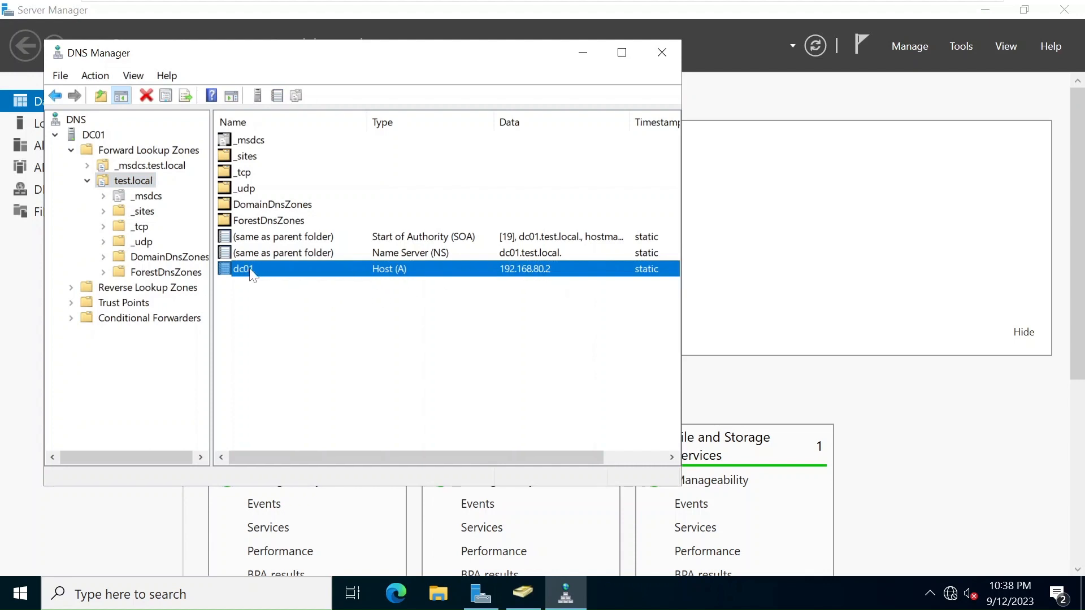
Enable 'Update associated pointer (PTR) record' on dc01, dismiss the missing-zone warning, and view the empty Reverse Lookup Zones.
right_click(292, 273)
left_click(341, 302)
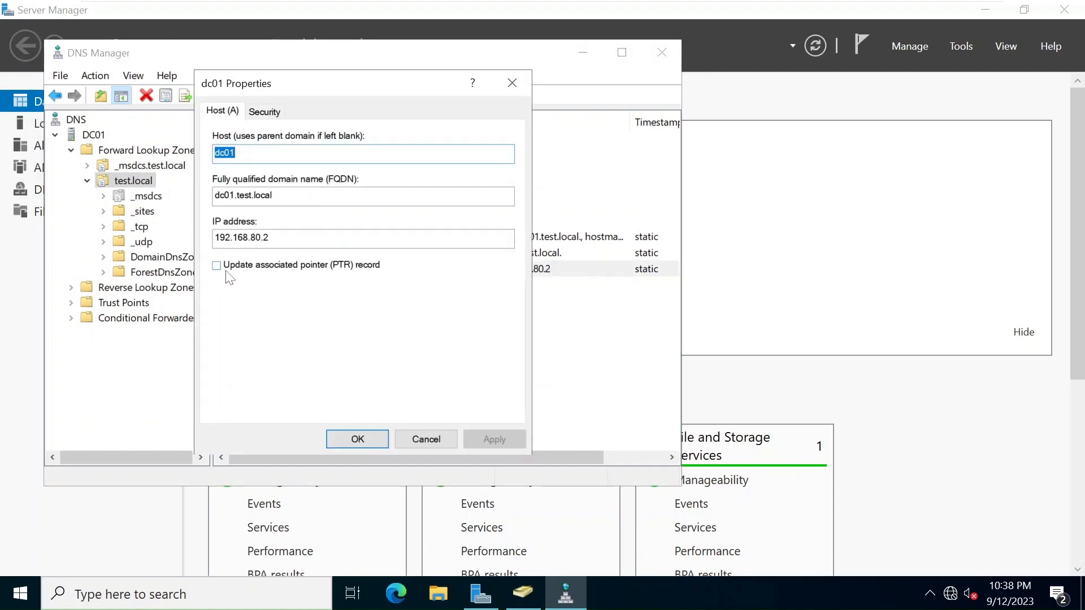
left_click(217, 266)
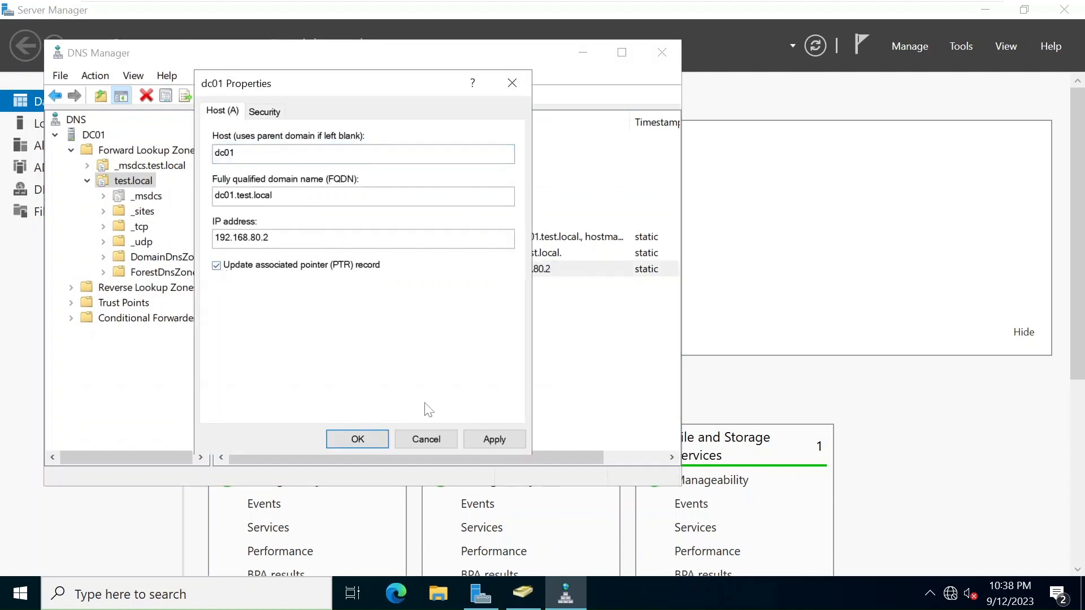
left_click(378, 438)
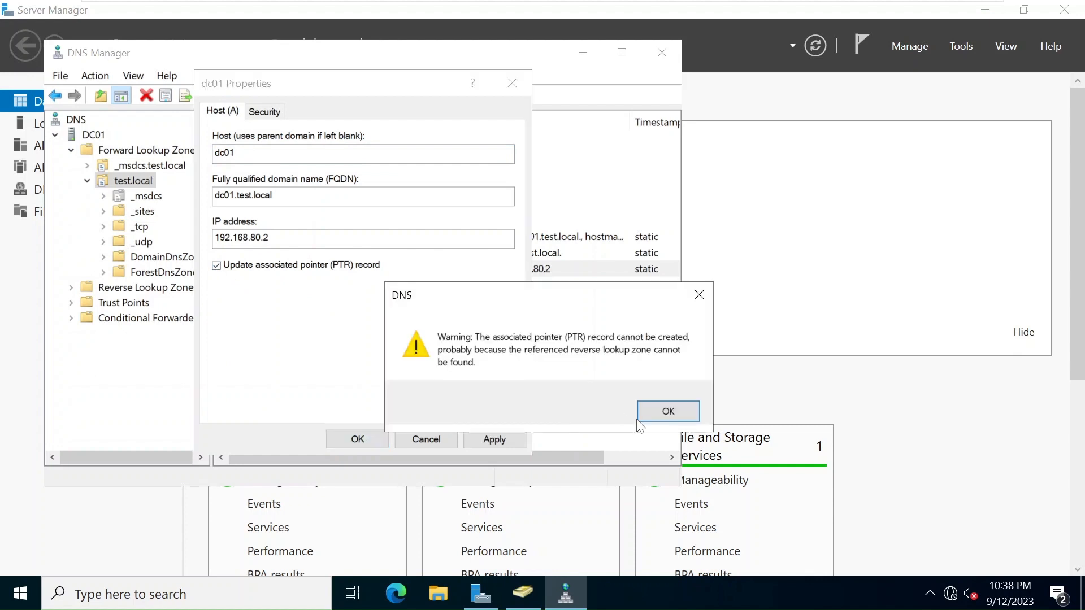
left_click(668, 412)
left_click(353, 329)
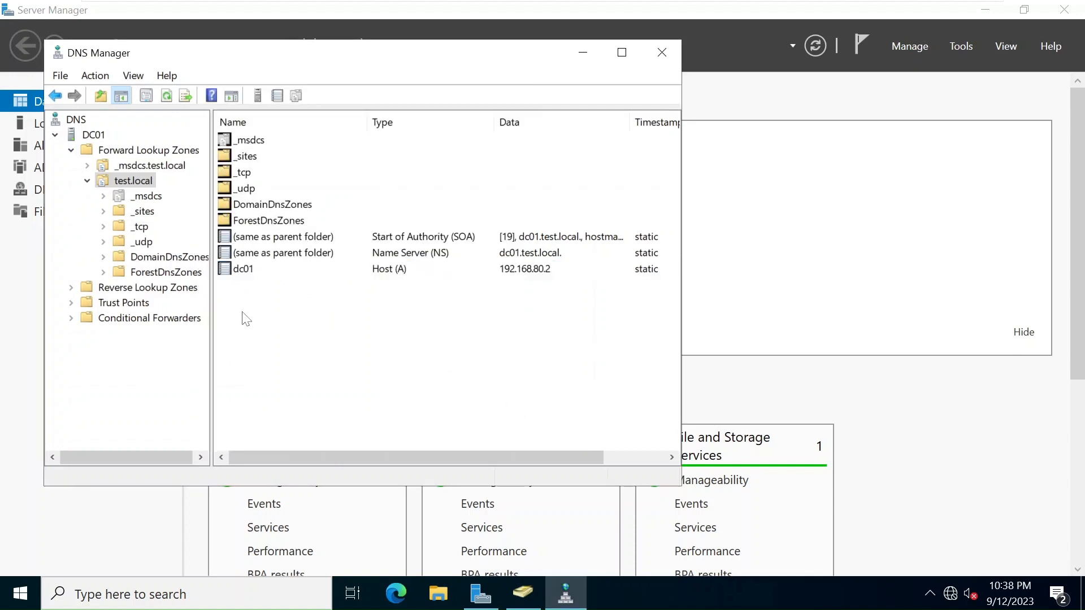
left_click(167, 291)
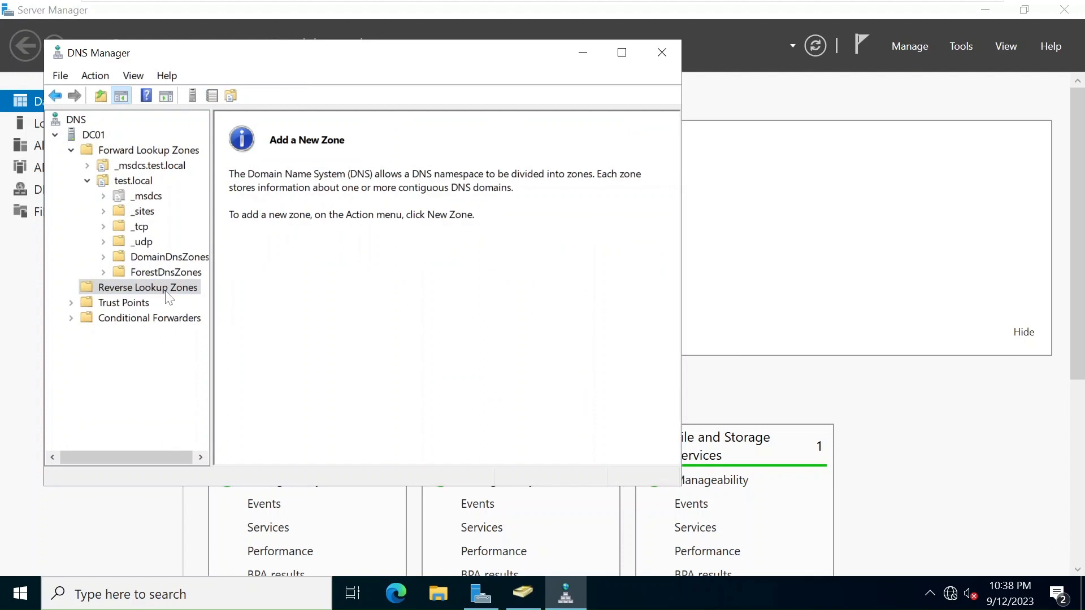
Start a new AD-integrated primary reverse zone replicated to all DNS servers in test.local.
right_click(167, 292)
left_click(190, 298)
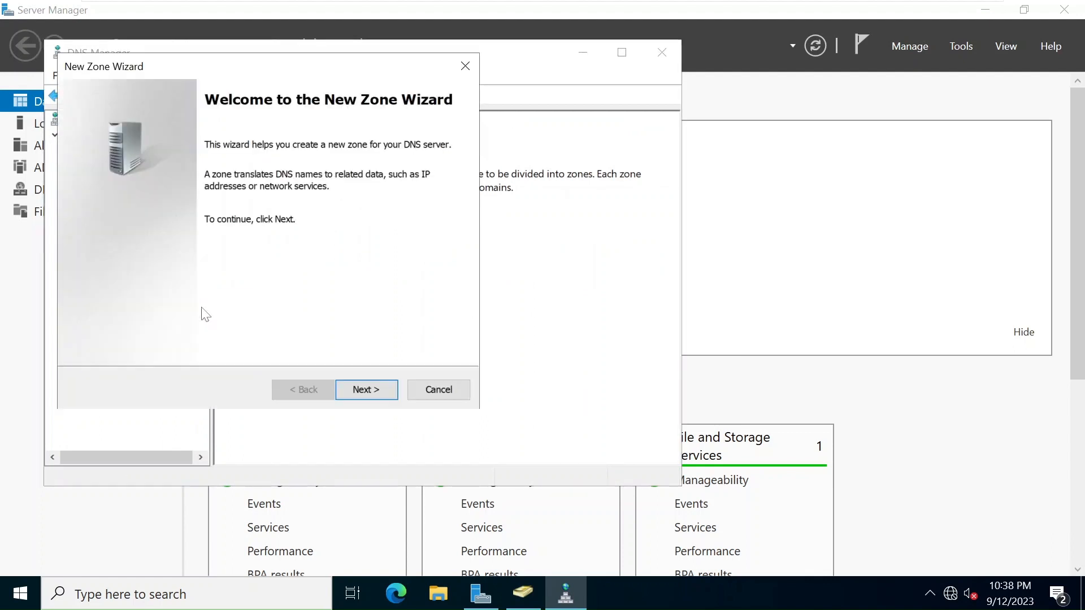
left_click(368, 389)
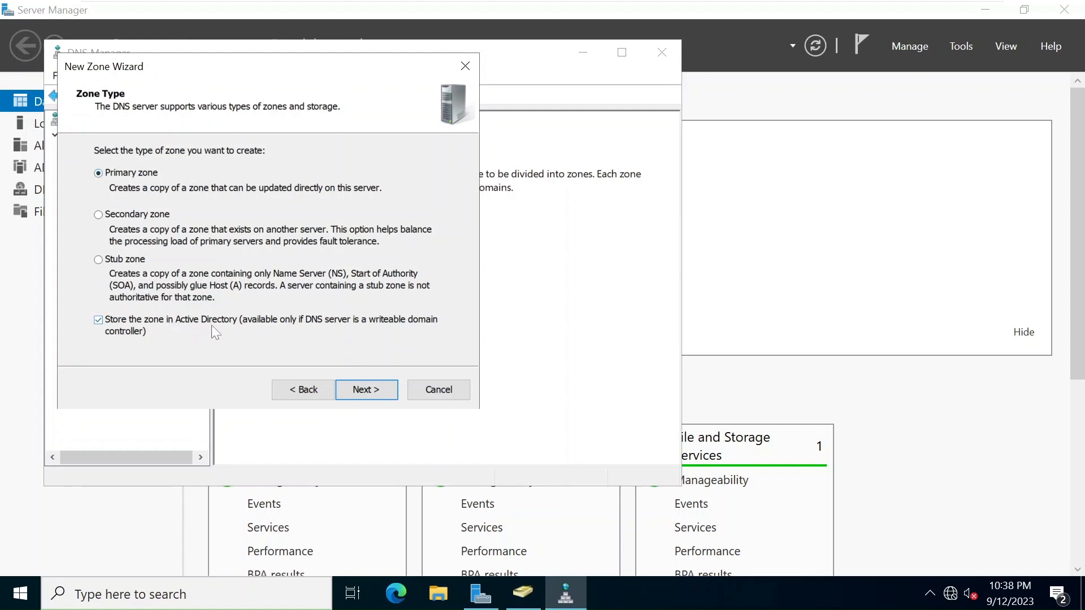
left_click(373, 395)
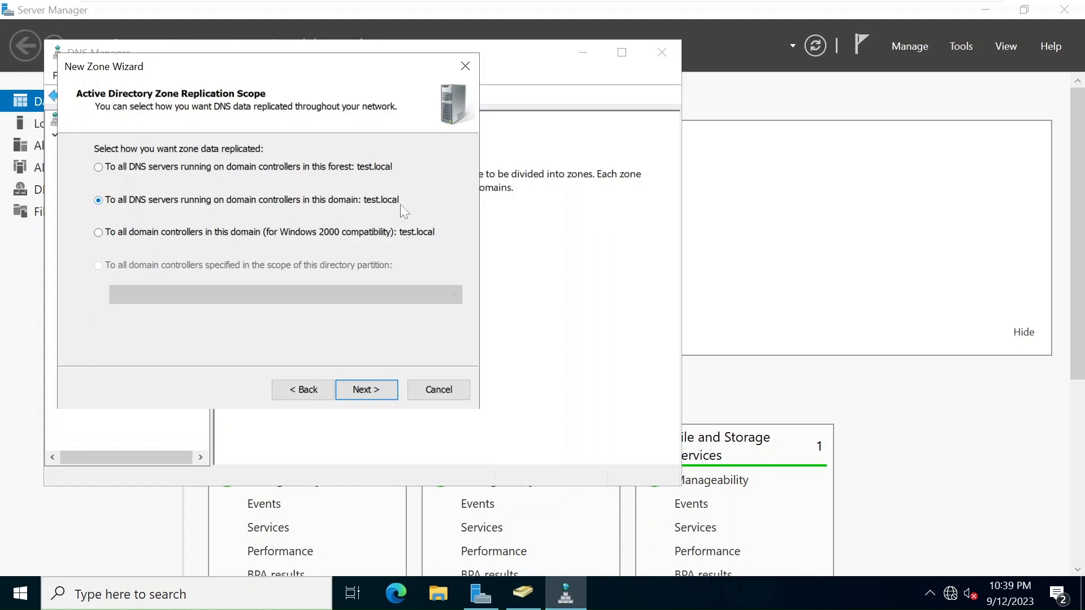
left_click(380, 388)
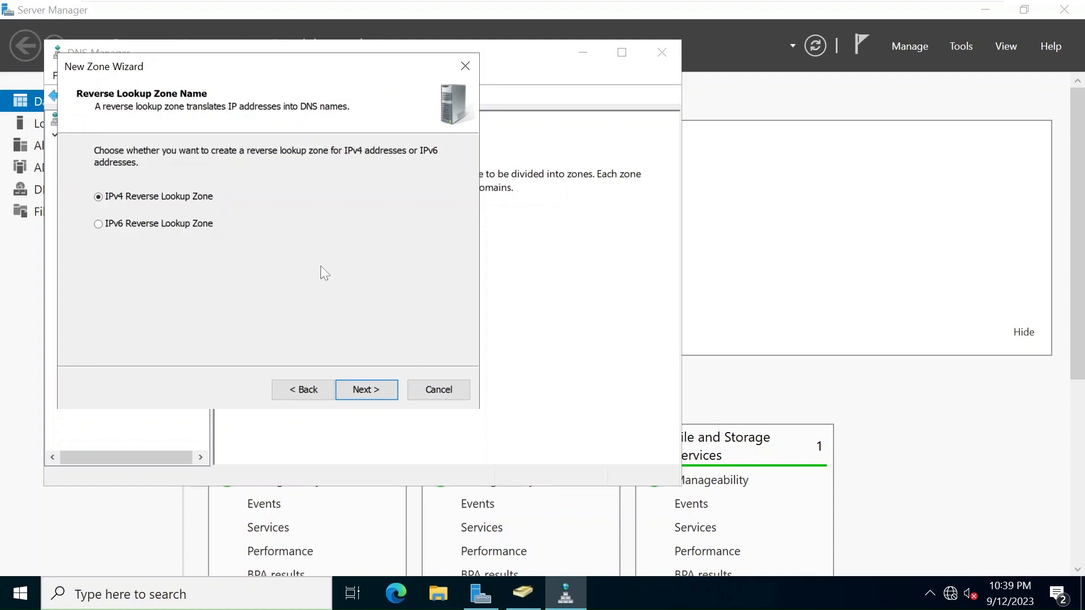
Create the IPv4 reverse zone for network 192.168.80, allowing nonsecure and secure dynamic updates.
left_click(364, 388)
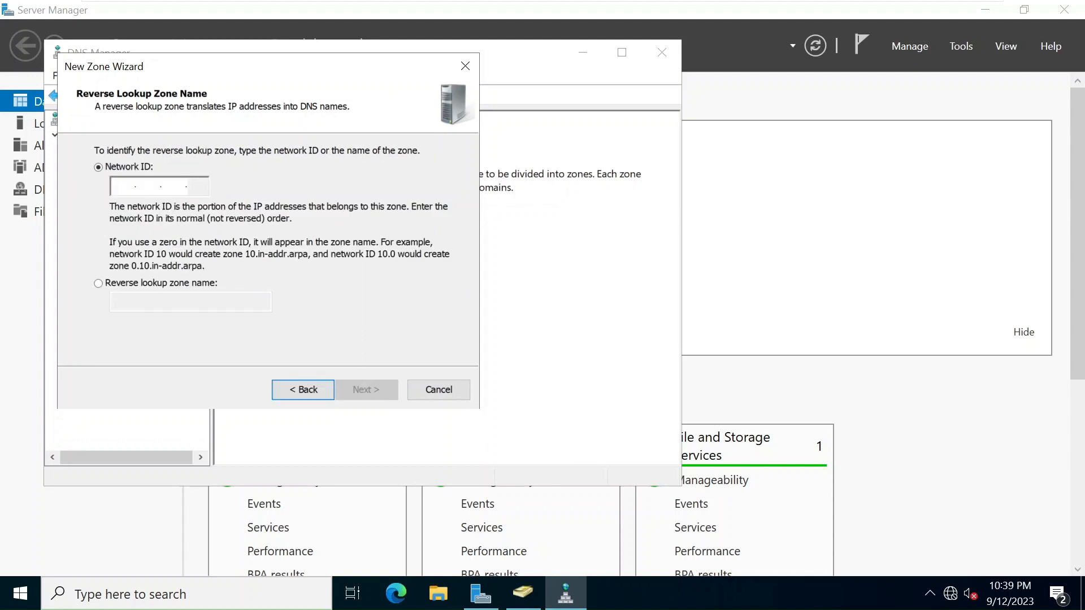
type("1")
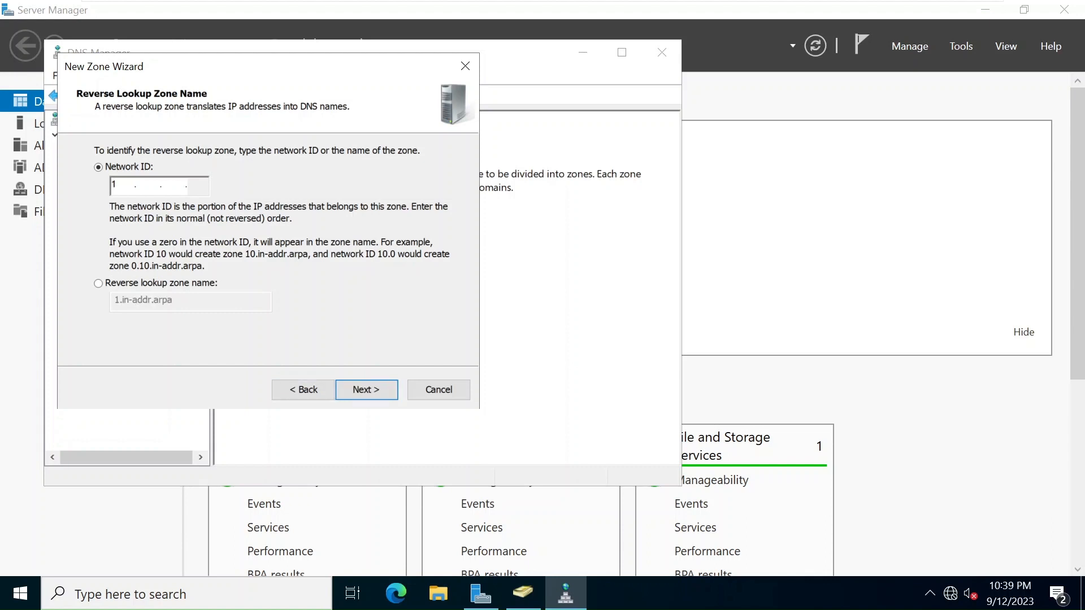
type("92 .168 .")
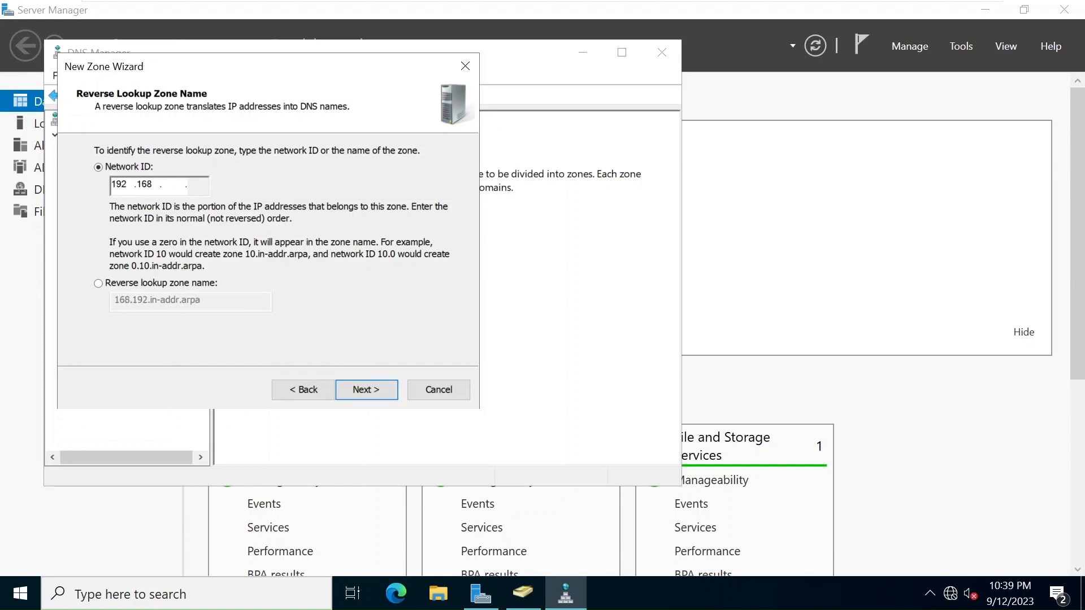
type("80")
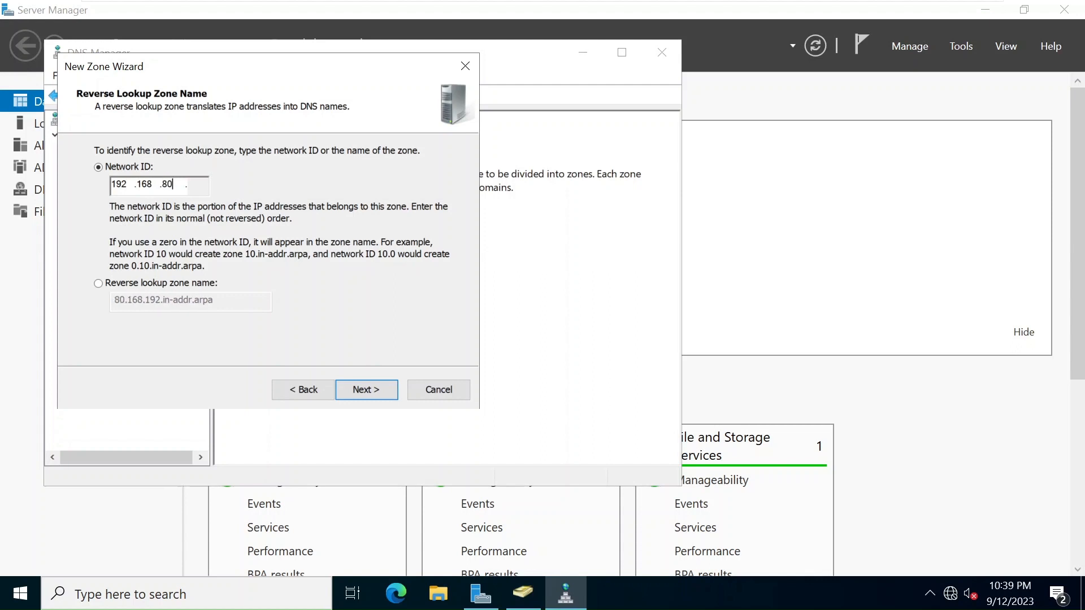
left_click(367, 391)
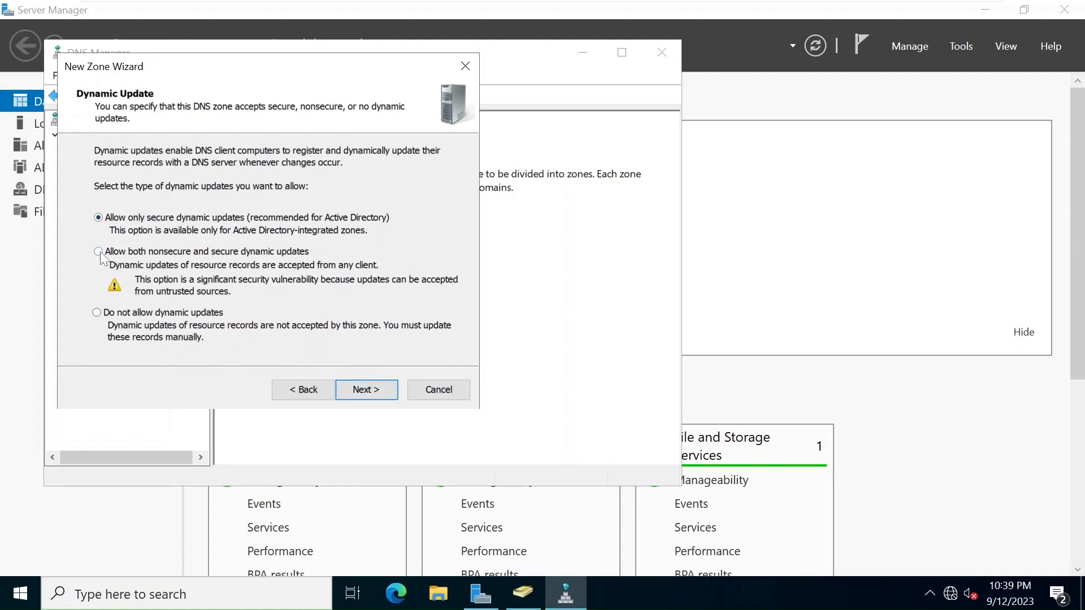
left_click(386, 390)
left_click(386, 391)
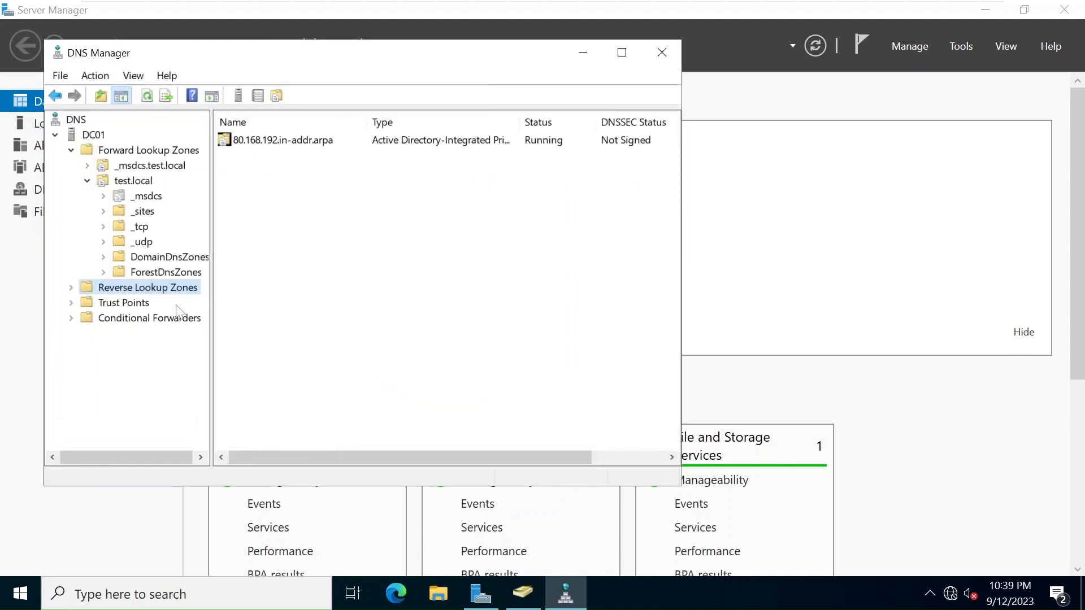
Open and close the dc01 host record's properties in the test.local zone.
left_click(132, 182)
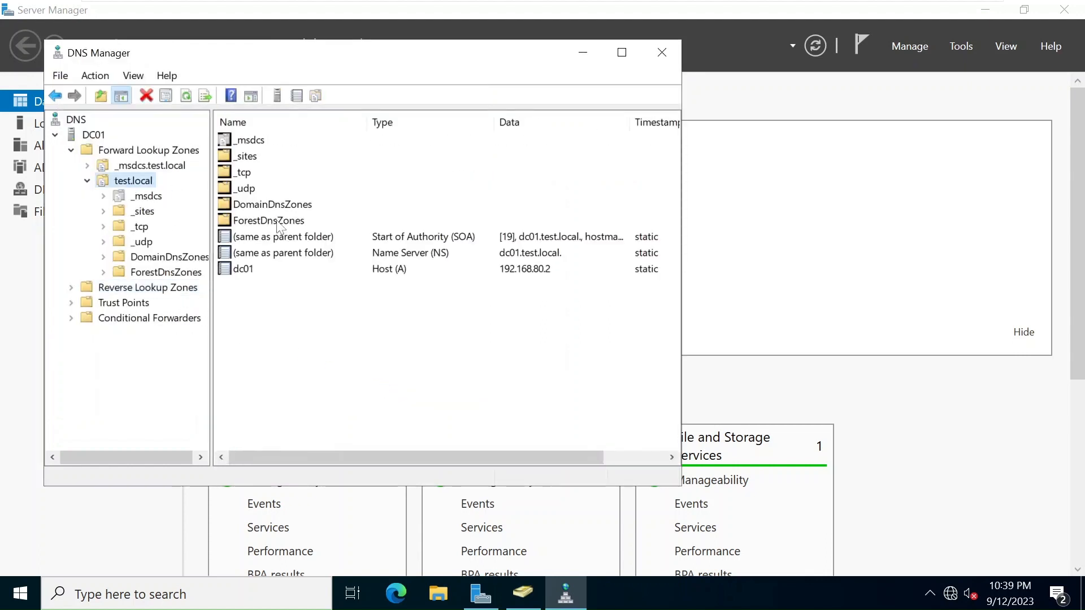
right_click(267, 272)
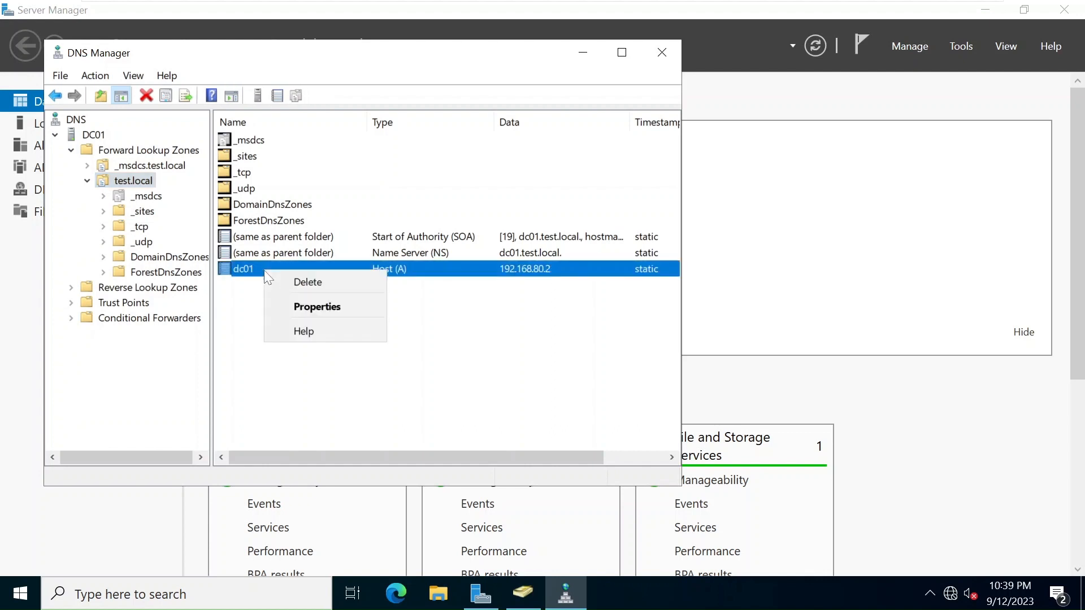
left_click(308, 303)
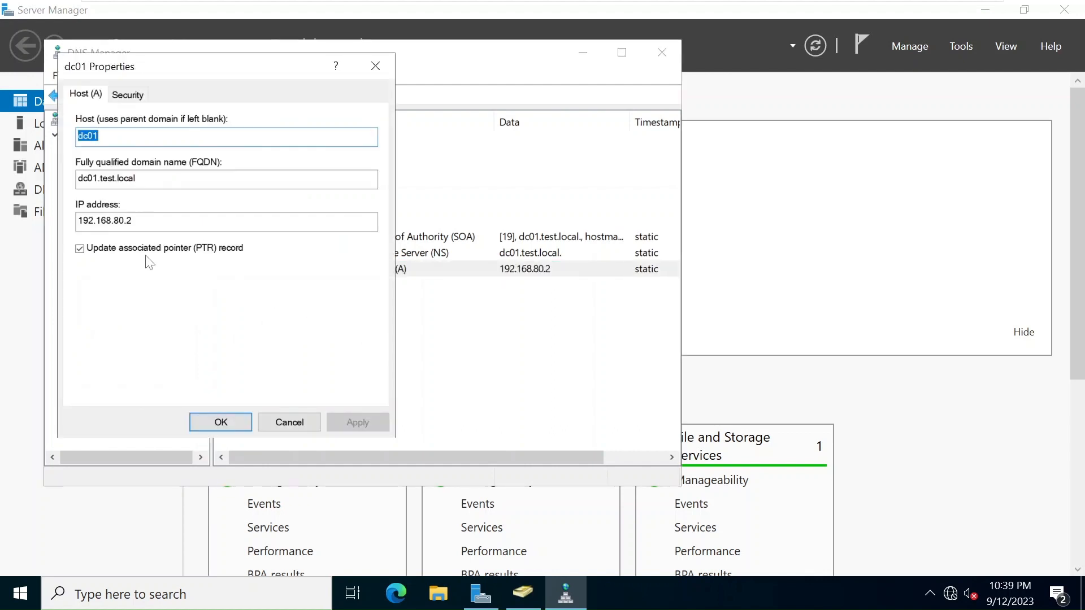
left_click(220, 423)
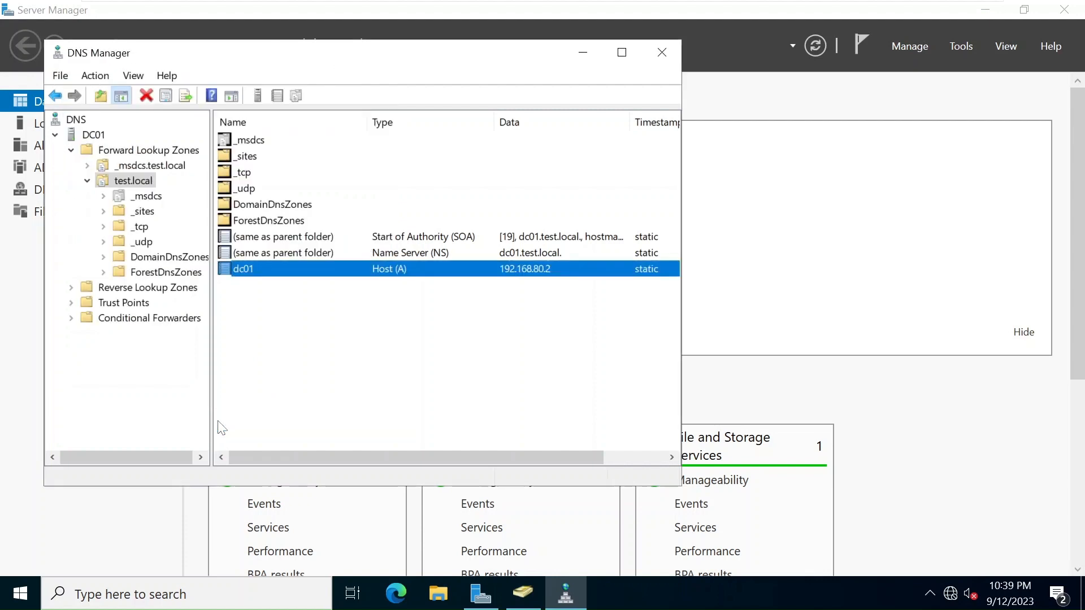
Expand Reverse Lookup Zones and refresh 80.168.192.in-addr.arpa to see its SOA and NS records.
double_click(119, 288)
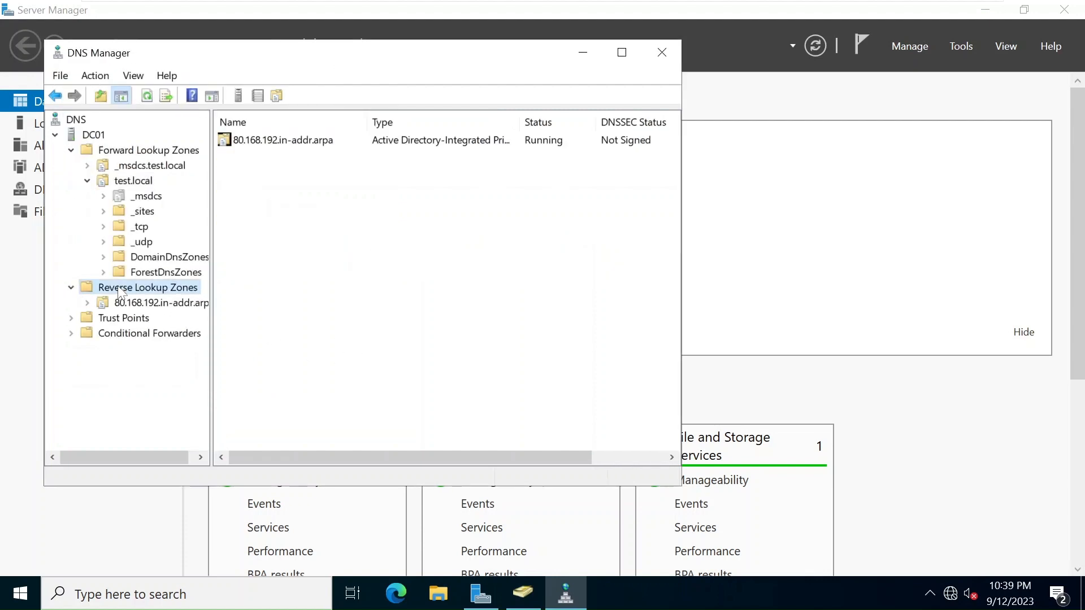
left_click(153, 302)
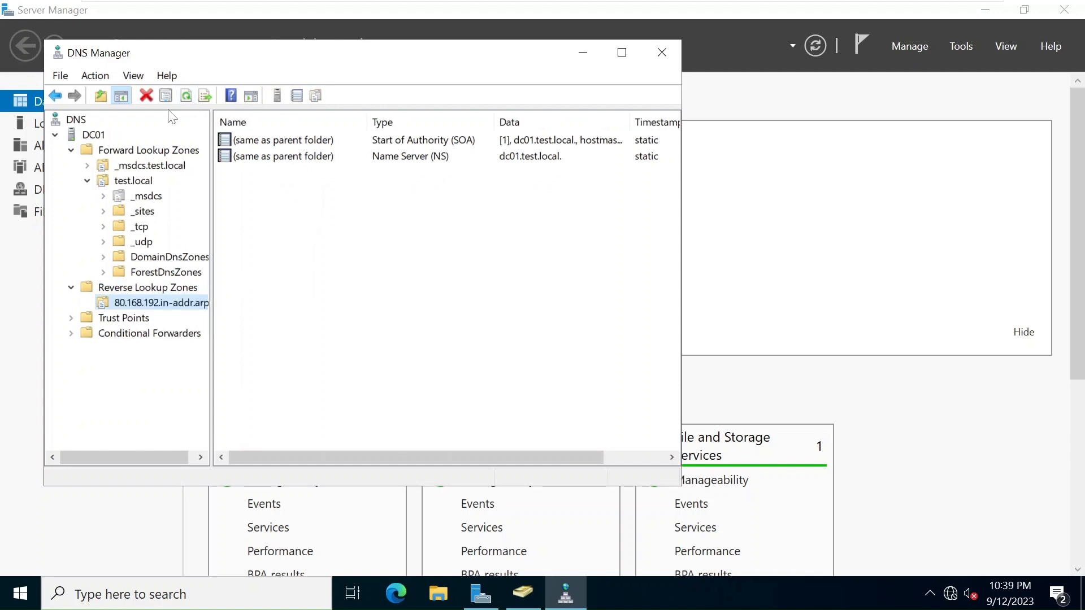
left_click(186, 96)
Check the reverse zone's properties, then refresh the test.local zone's records.
right_click(110, 306)
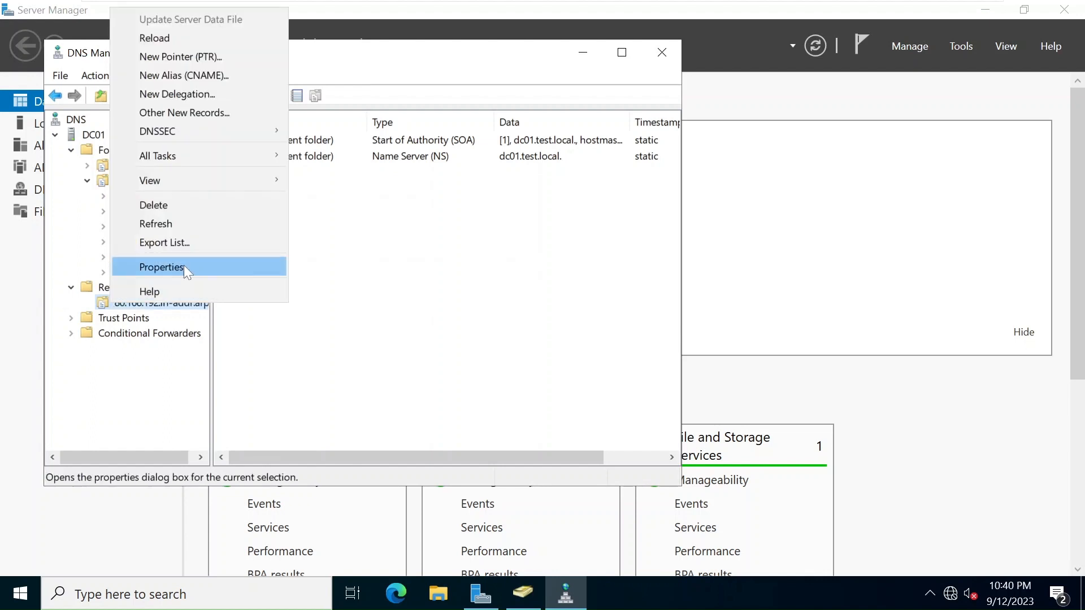
left_click(187, 270)
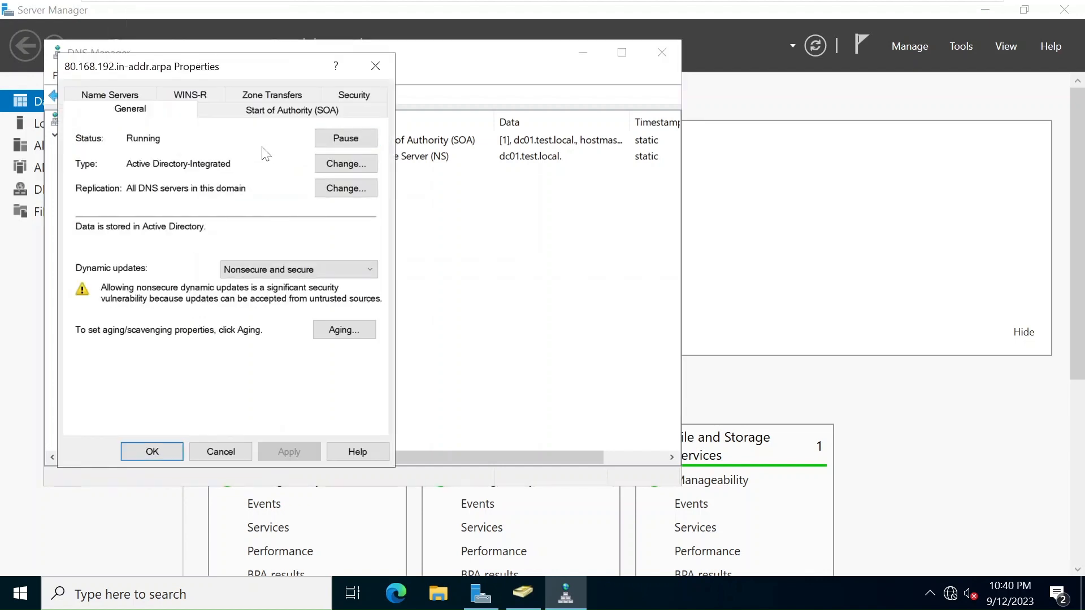
left_click(375, 66)
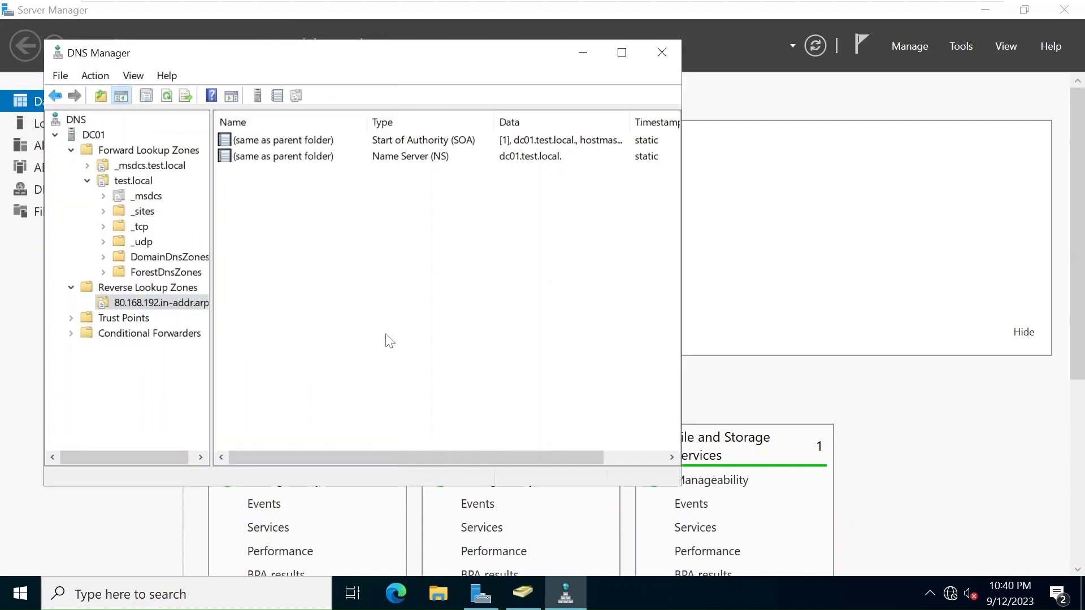
left_click(138, 181)
left_click(166, 96)
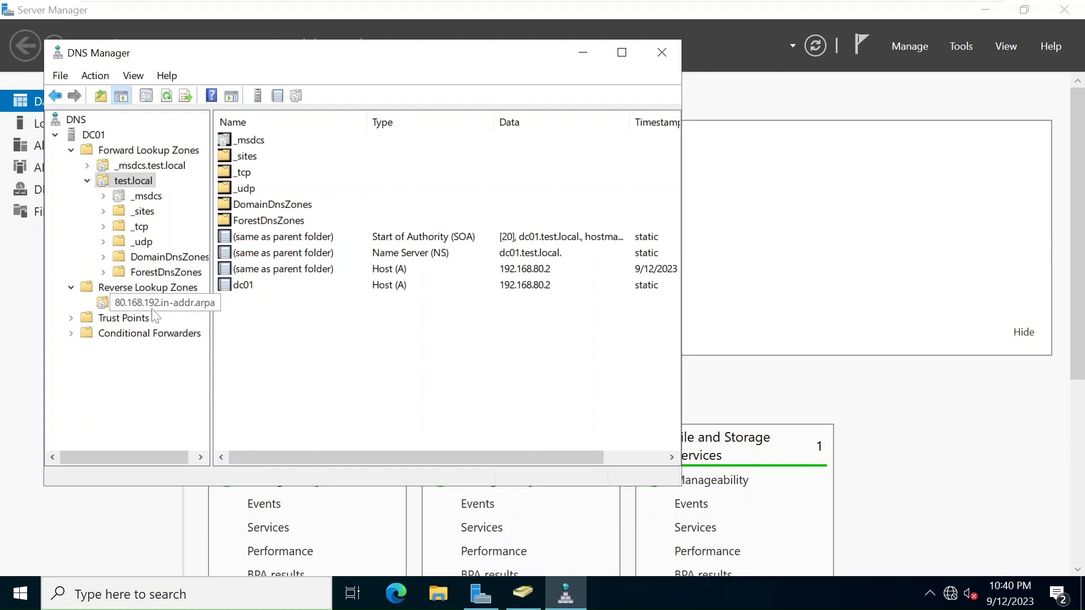
left_click(107, 303)
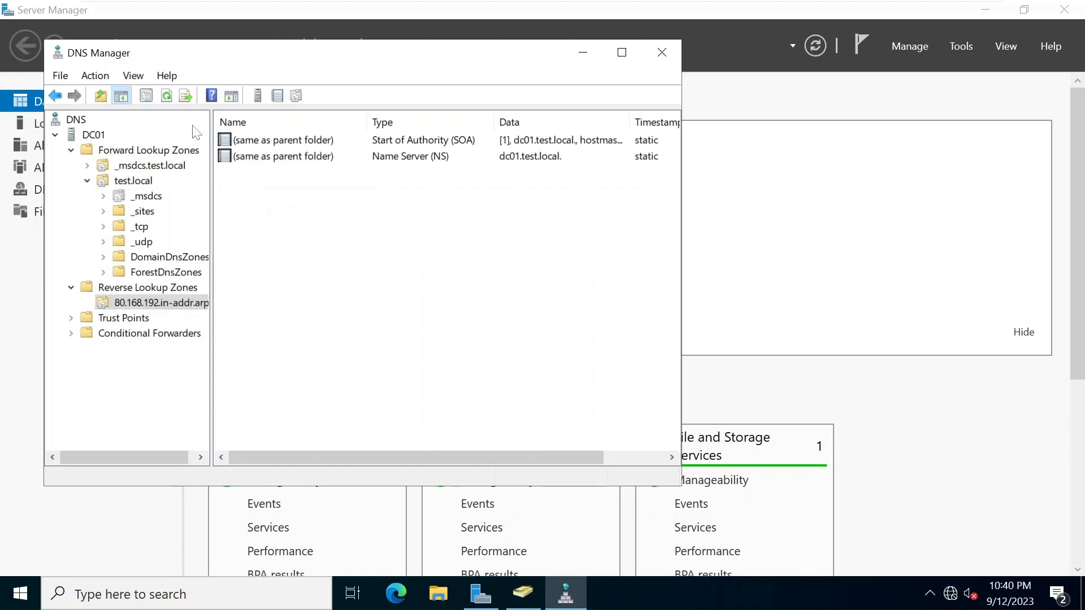
Reload the 80.168.192.in-addr.arpa zone from Active Directory and refresh its record list.
right_click(187, 306)
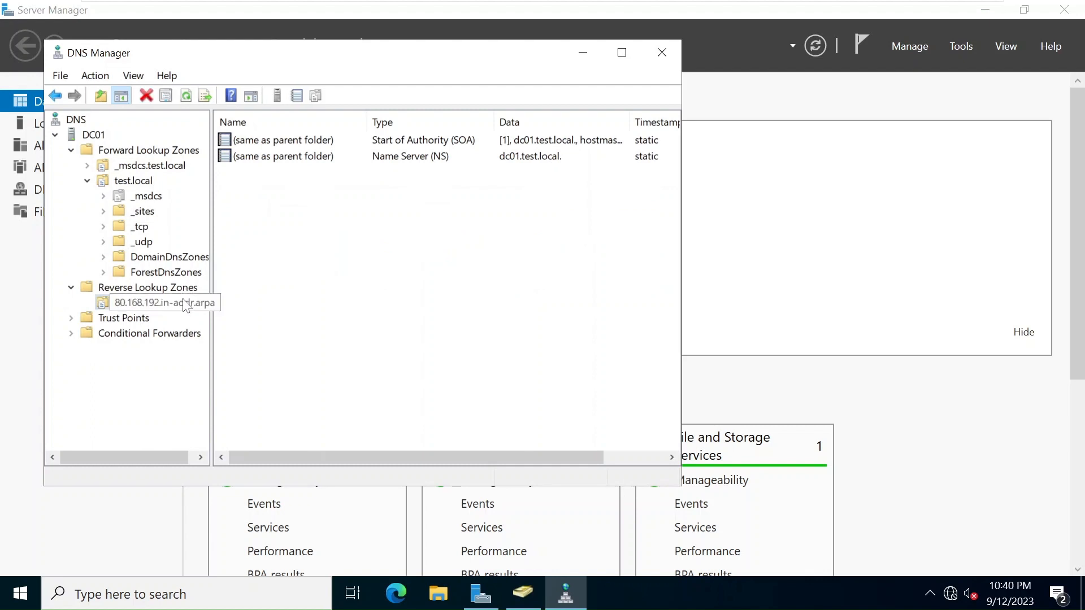
right_click(146, 289)
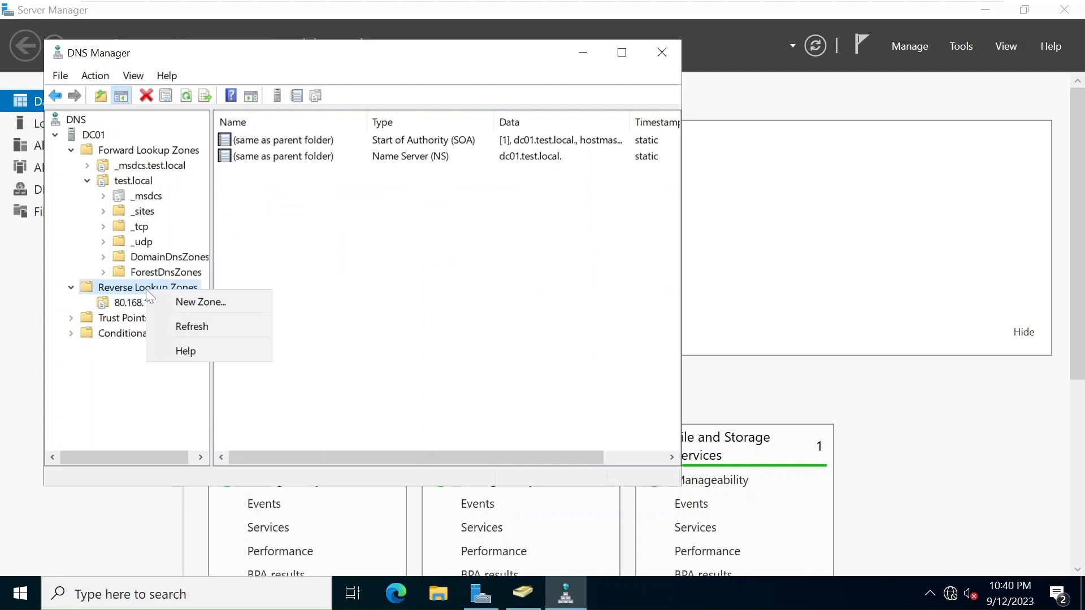
right_click(125, 304)
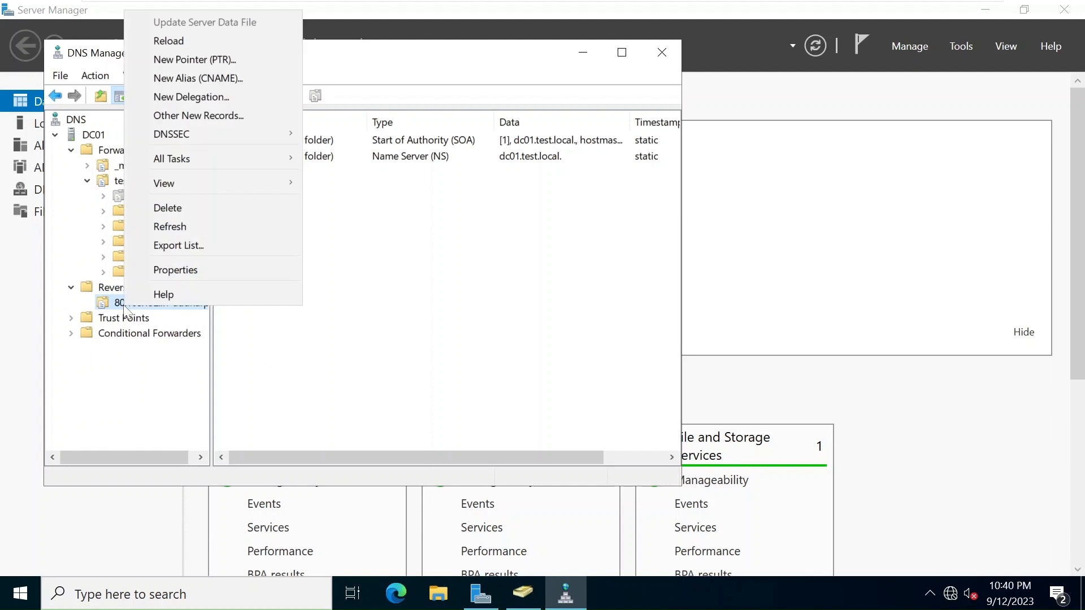
left_click(161, 42)
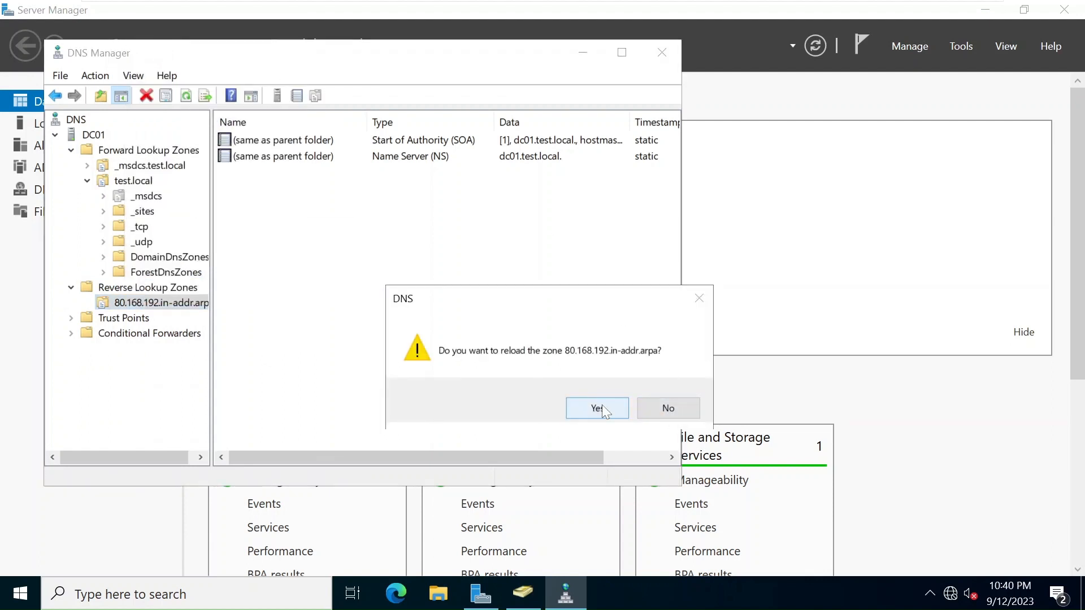
left_click(601, 405)
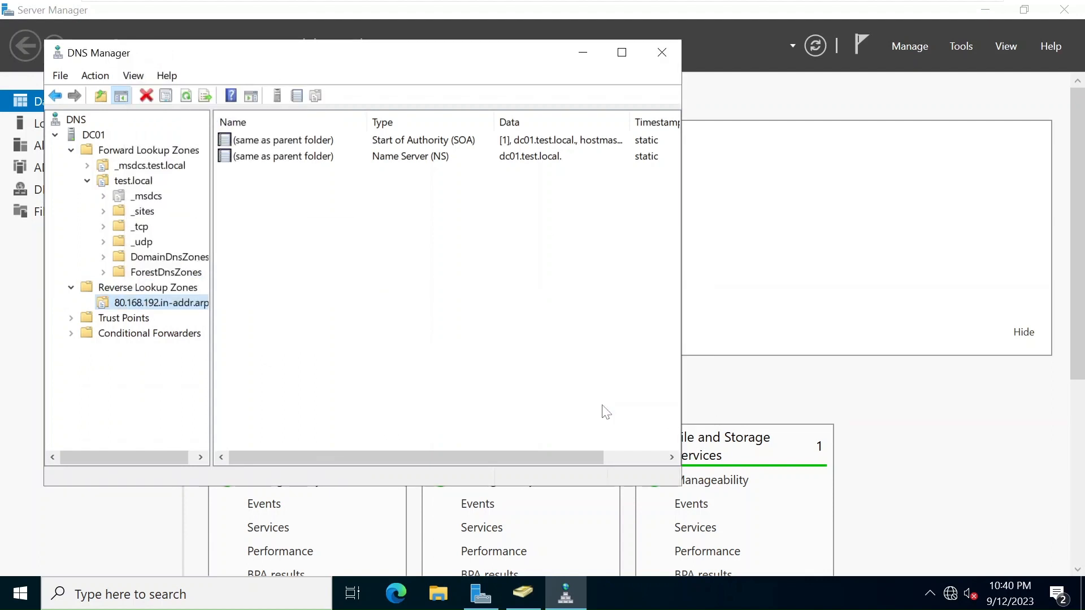
left_click(187, 96)
Resolve the zone's dc01.test.local name server to 192.168.80.2 and ::1, then apply.
left_click(341, 155)
double_click(341, 157)
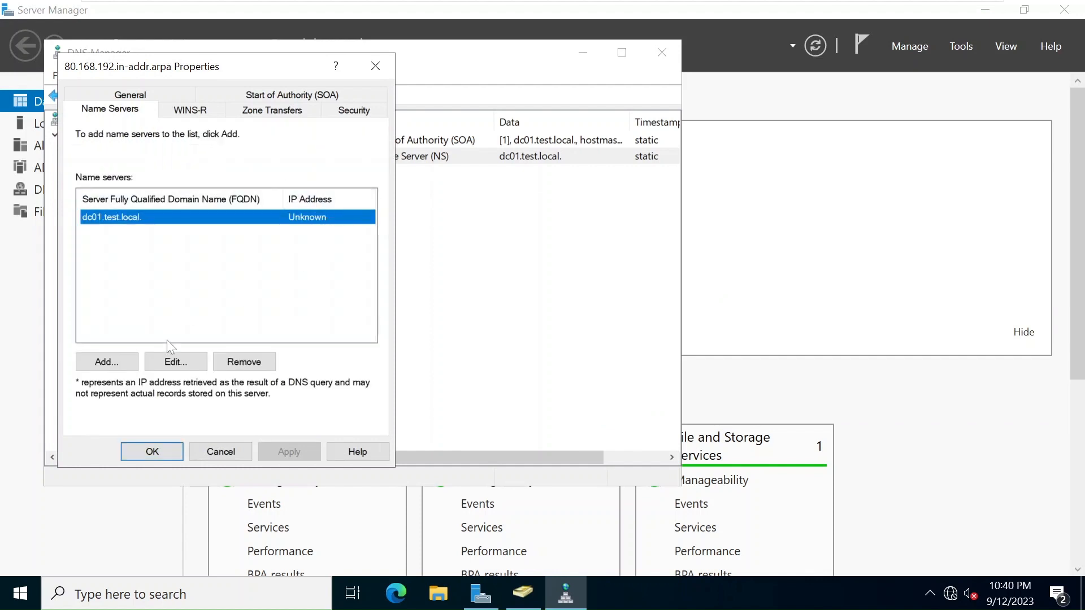
left_click(174, 364)
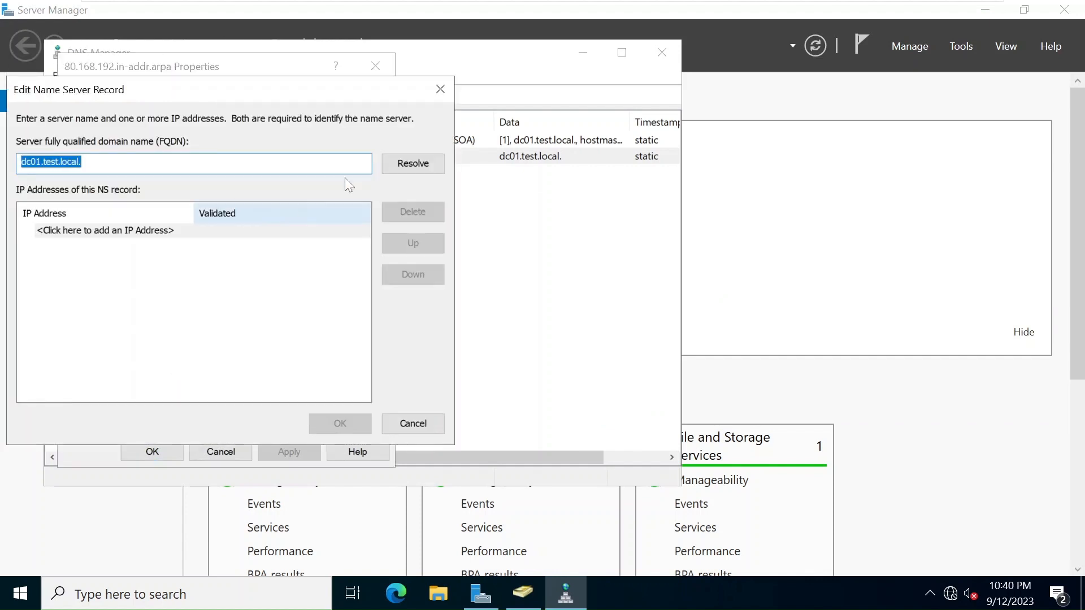
left_click(422, 167)
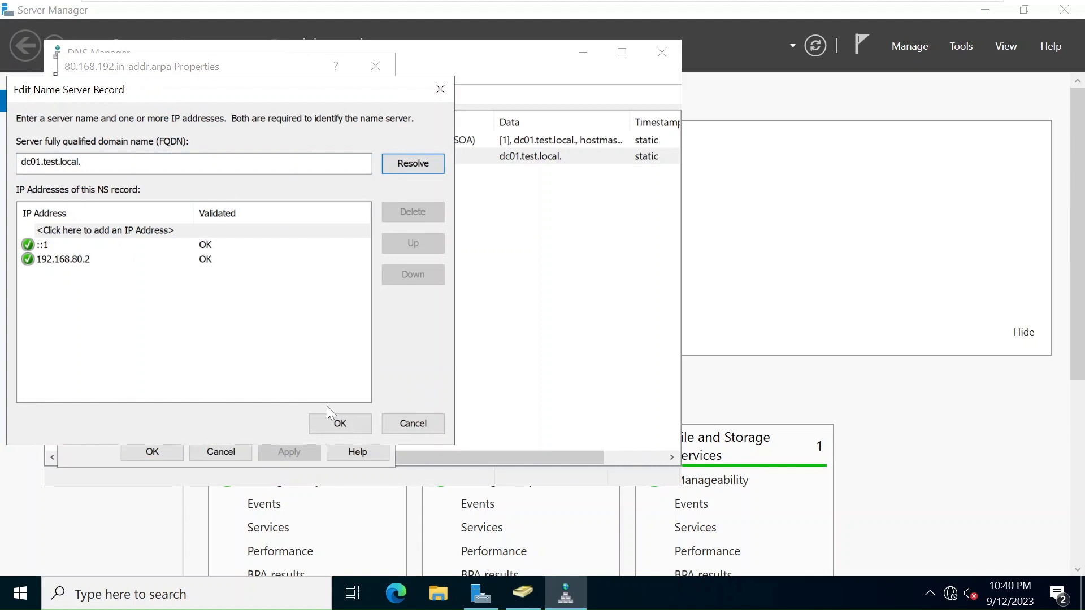
left_click(338, 423)
left_click(162, 452)
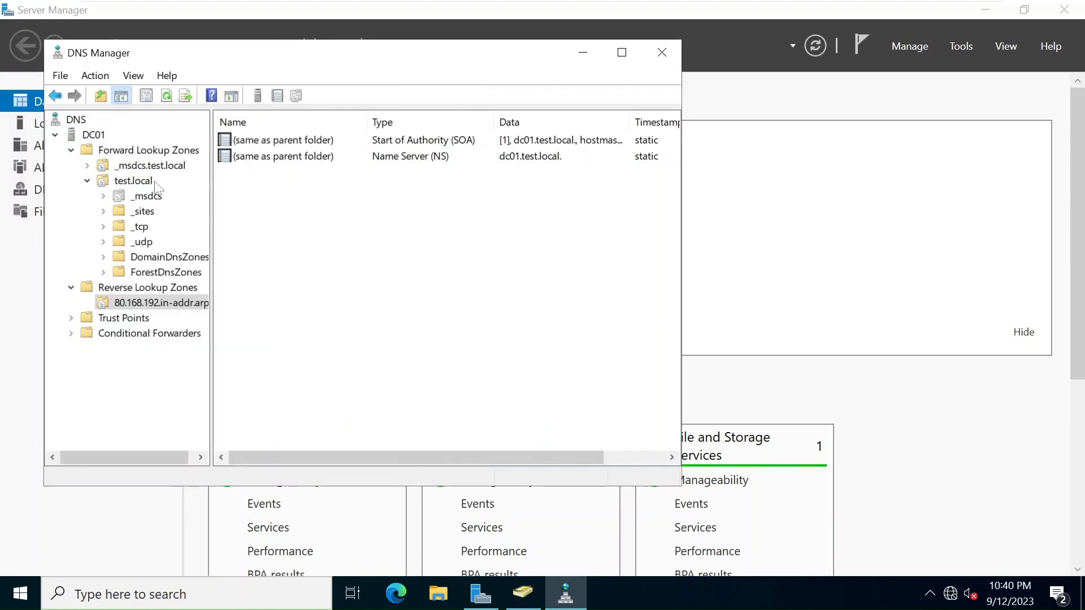
Enable 'Update associated pointer (PTR) record' on the dc01 host record in test.local.
left_click(134, 180)
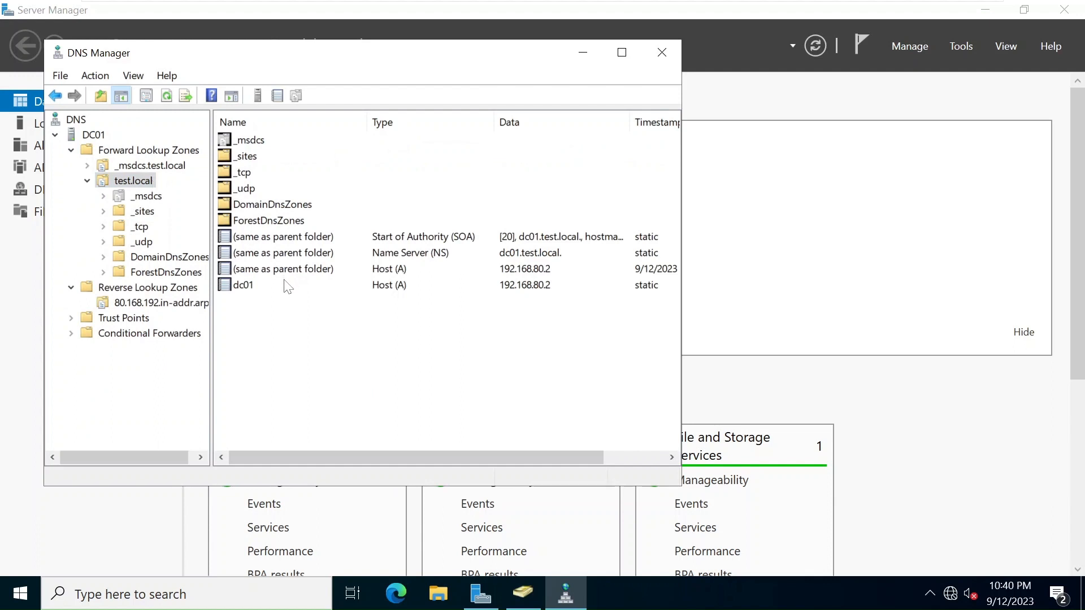
left_click(305, 290)
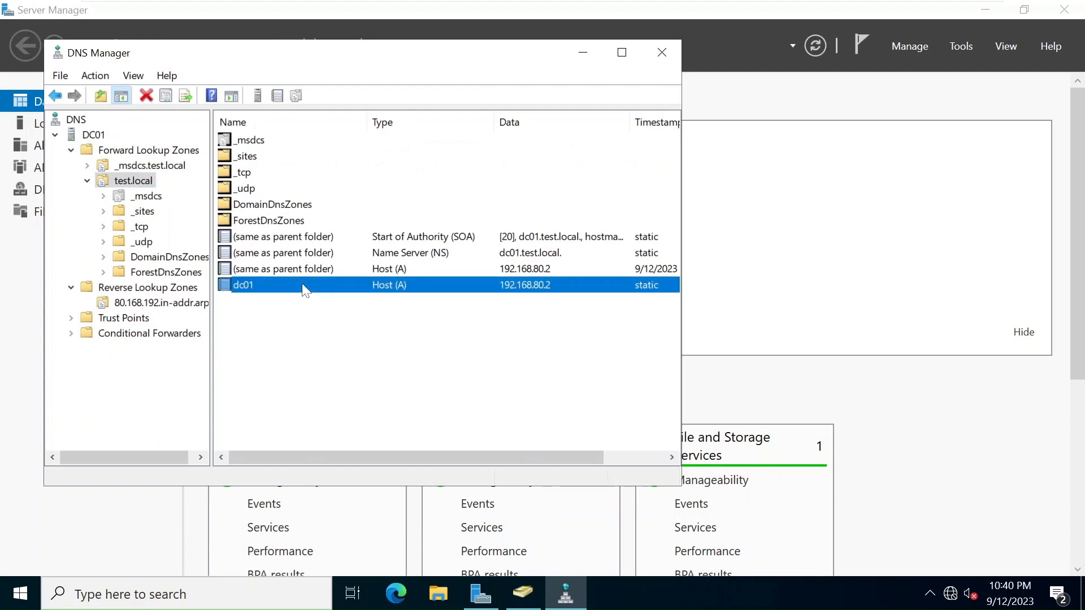
right_click(305, 289)
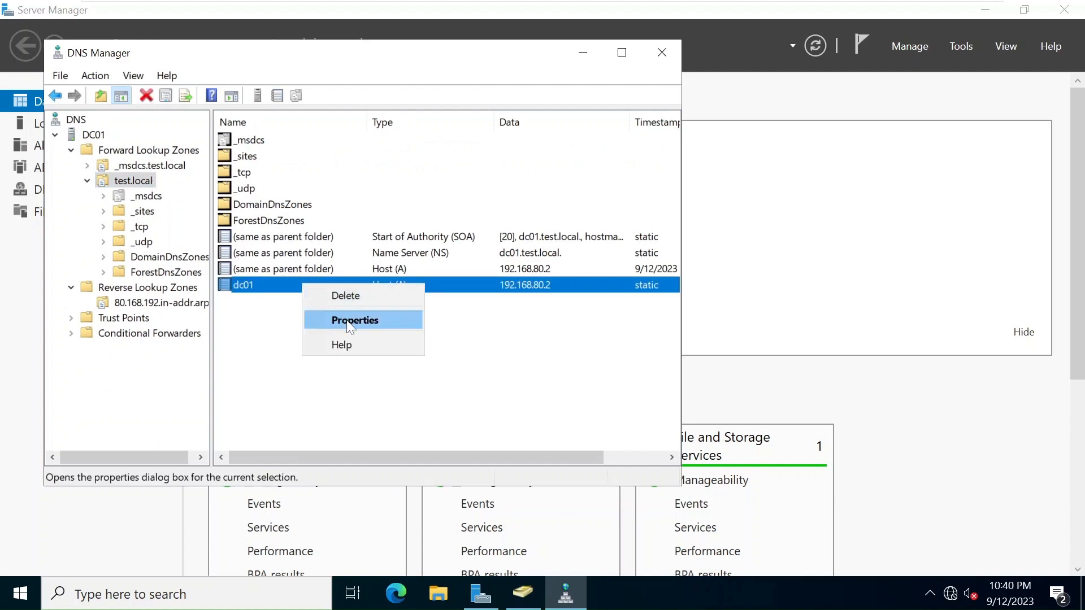
left_click(362, 317)
left_click(146, 248)
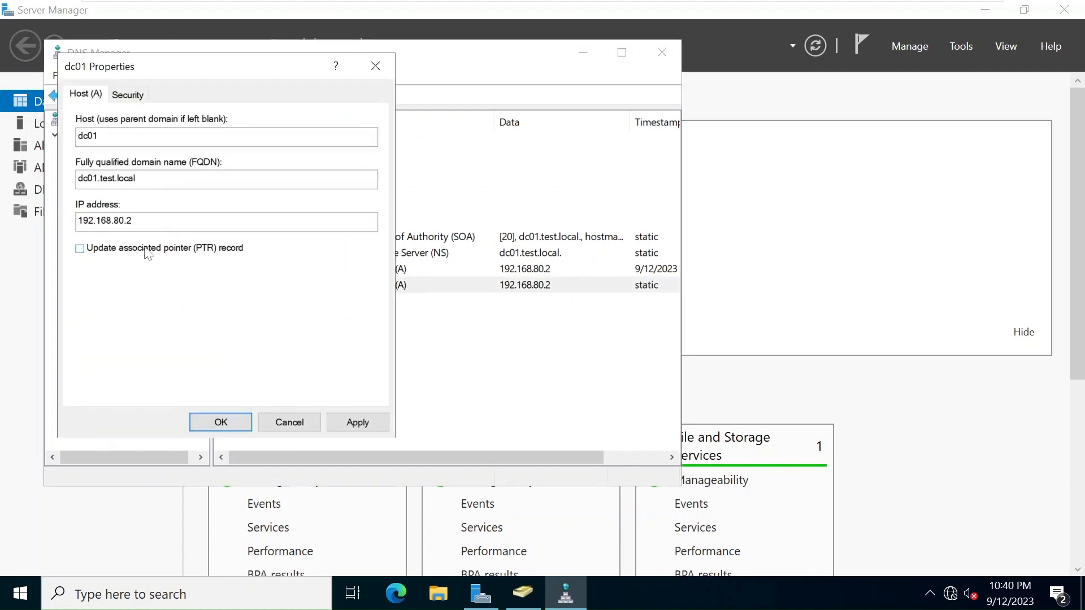
left_click(357, 423)
left_click(228, 422)
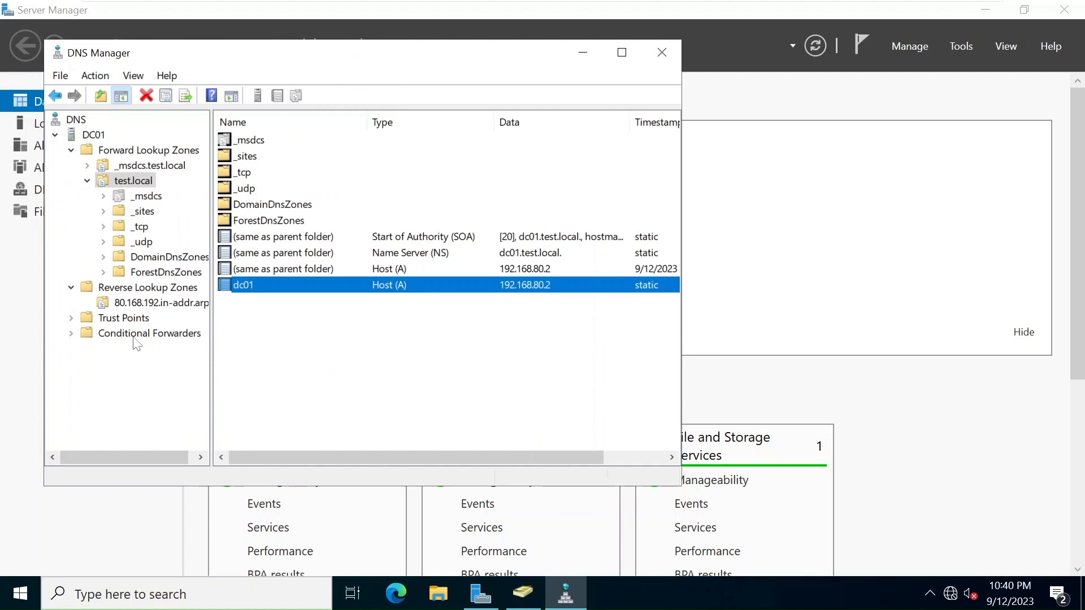
Refresh the 80.168.192.in-addr.arpa zone and inspect the new 192.168.80.2 PTR record.
left_click(131, 303)
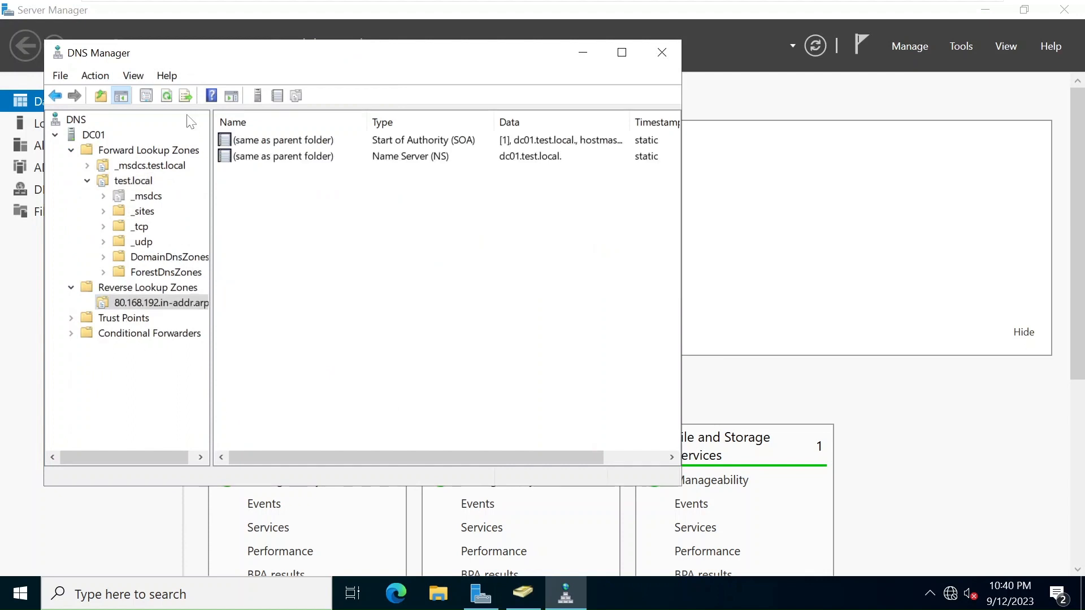
left_click(173, 97)
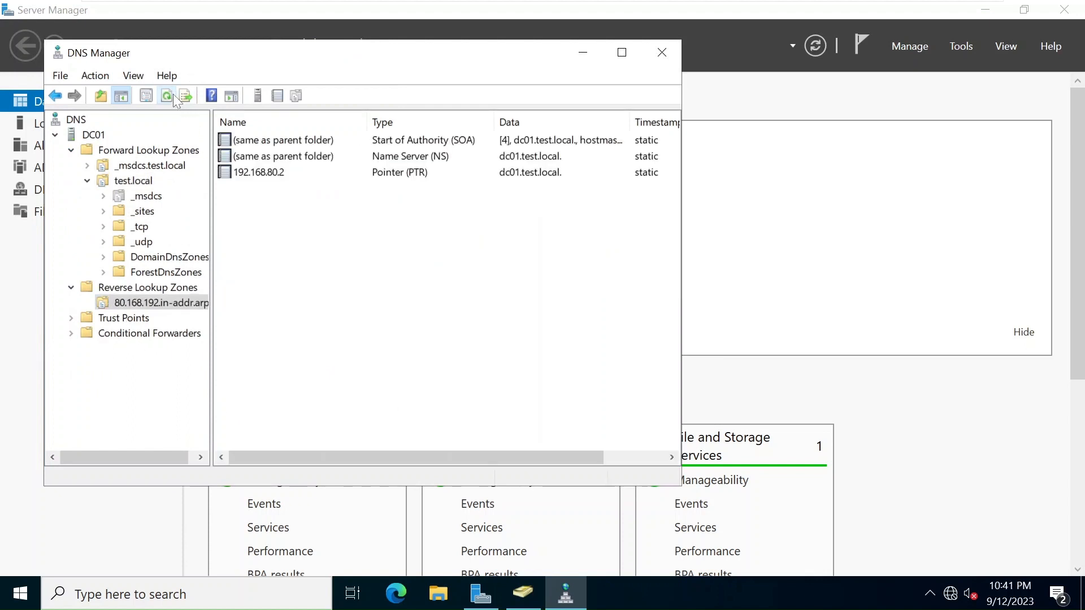
left_click(399, 175)
left_click(444, 303)
Launch Command Prompt through a 'cmd' search and start an nslookup session.
key("super")
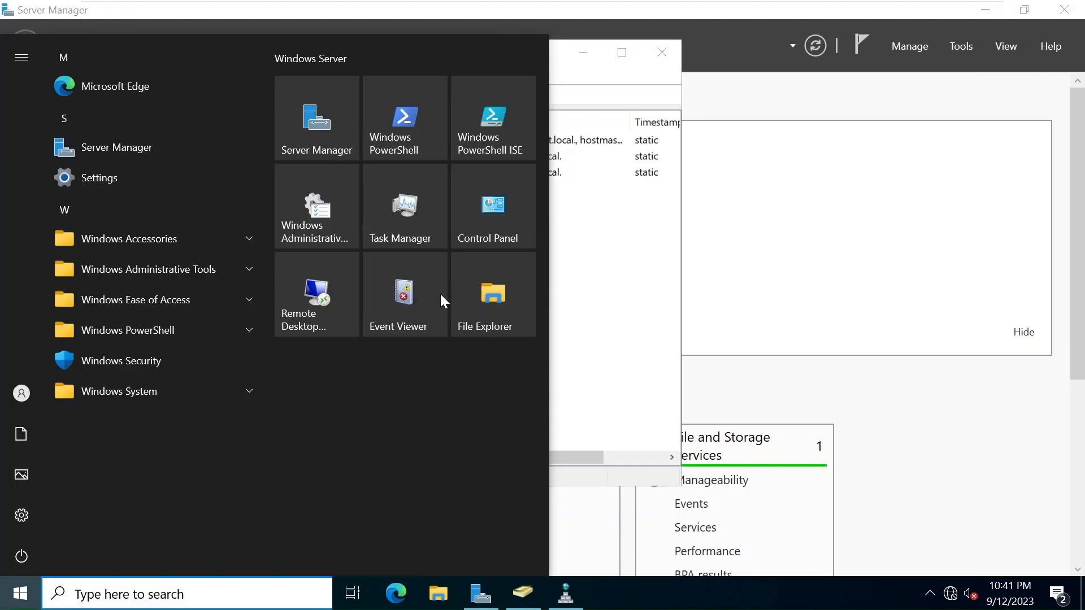
type("n")
key("BackSpace")
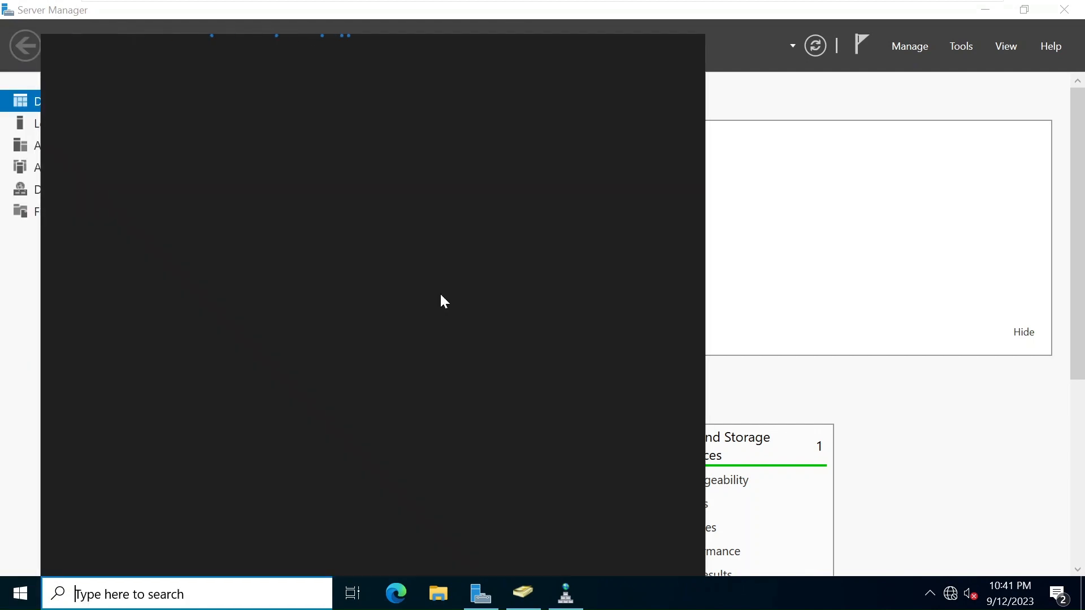
type("cmd")
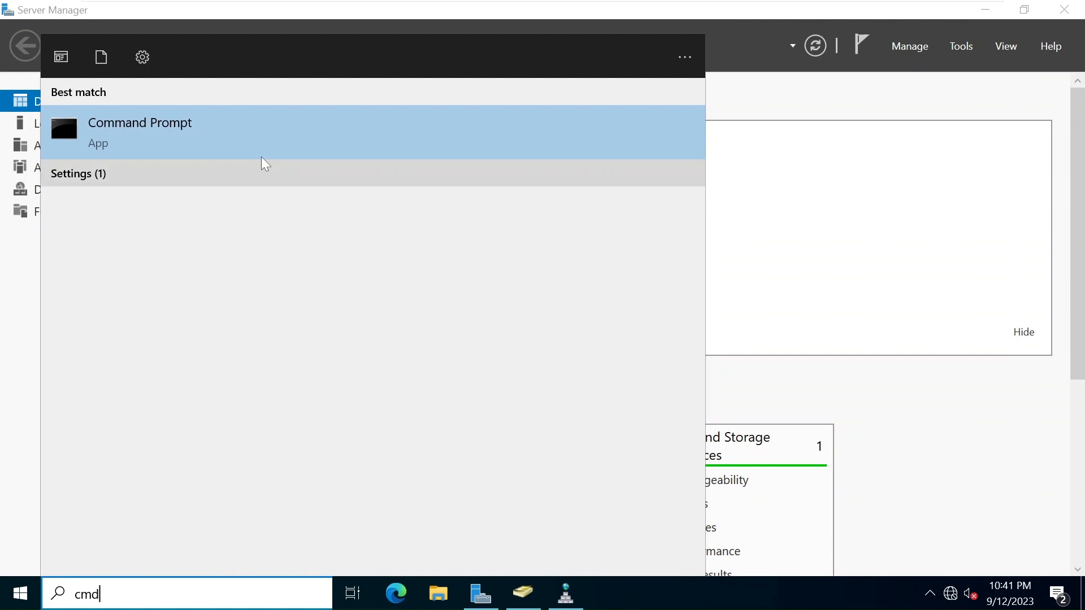
left_click(213, 136)
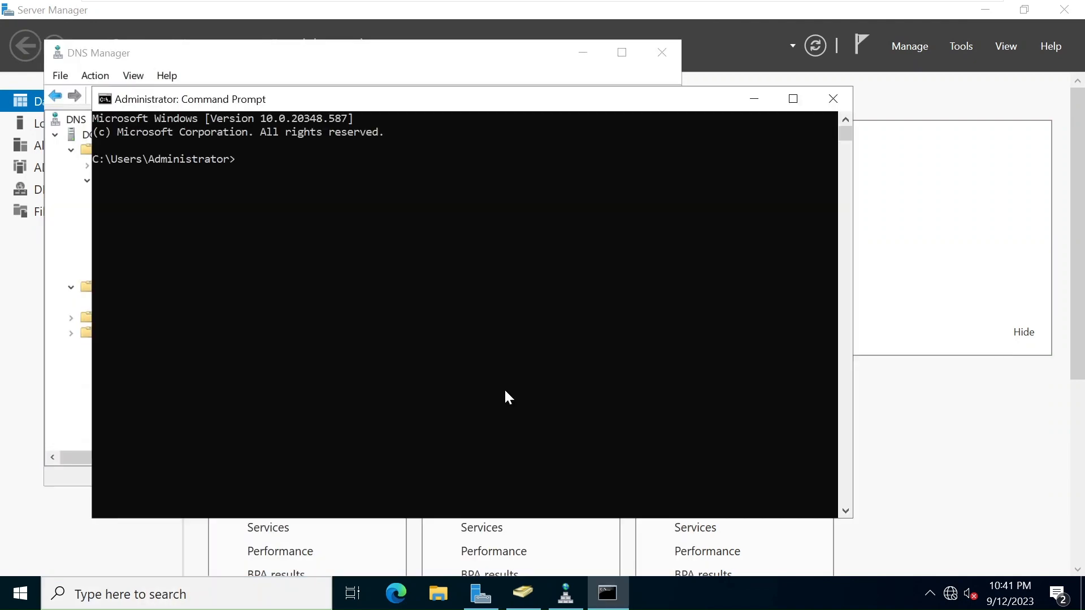
type("nslookup")
key("Return")
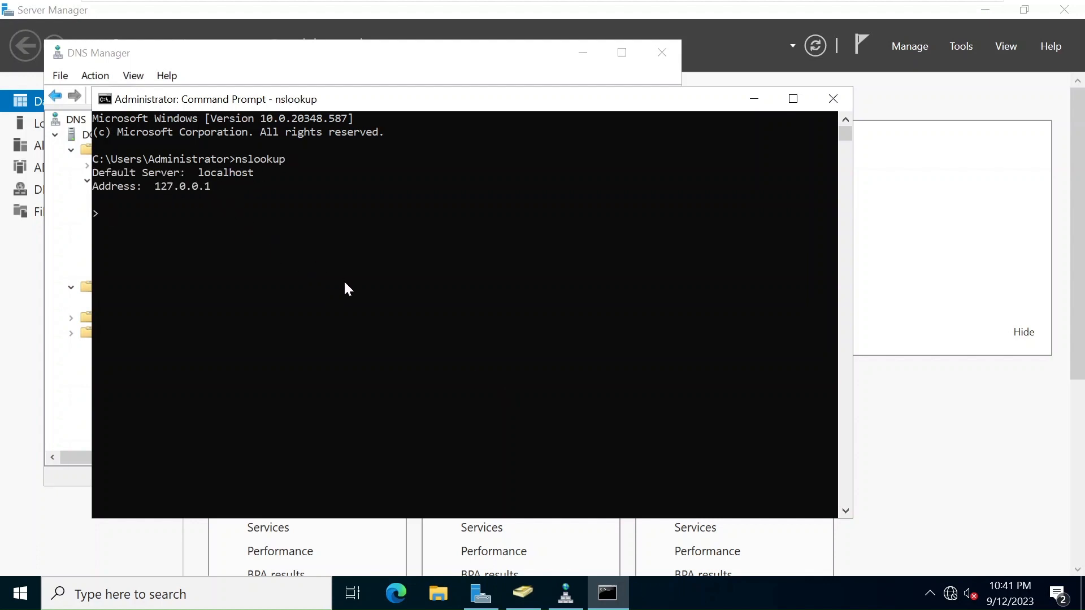
From Server Manager's Local Server page, open Ethernet0's IPv4 properties.
left_click(577, 17)
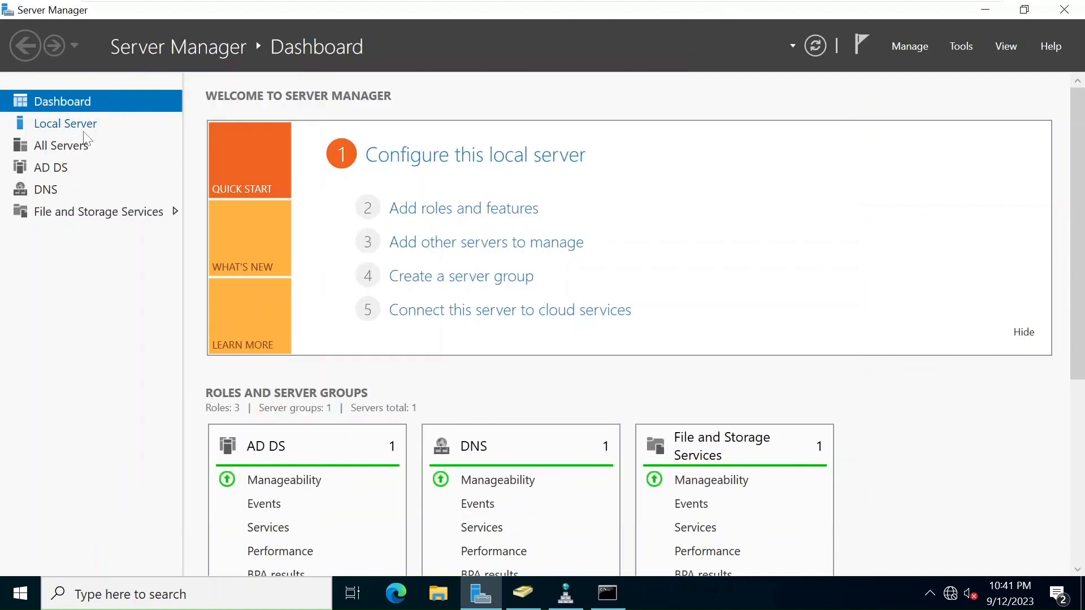
left_click(66, 129)
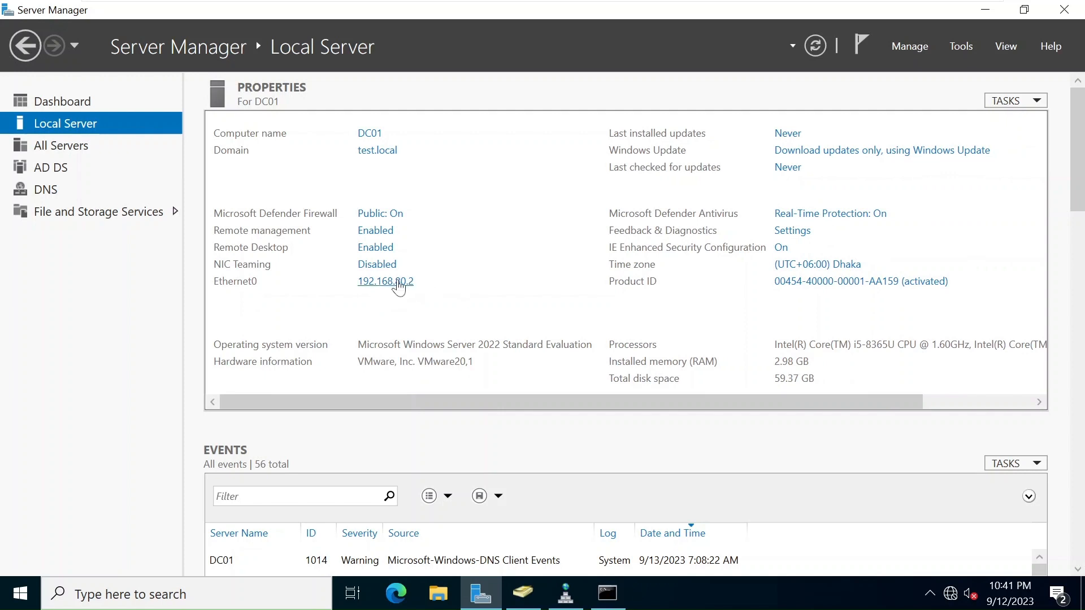
left_click(398, 282)
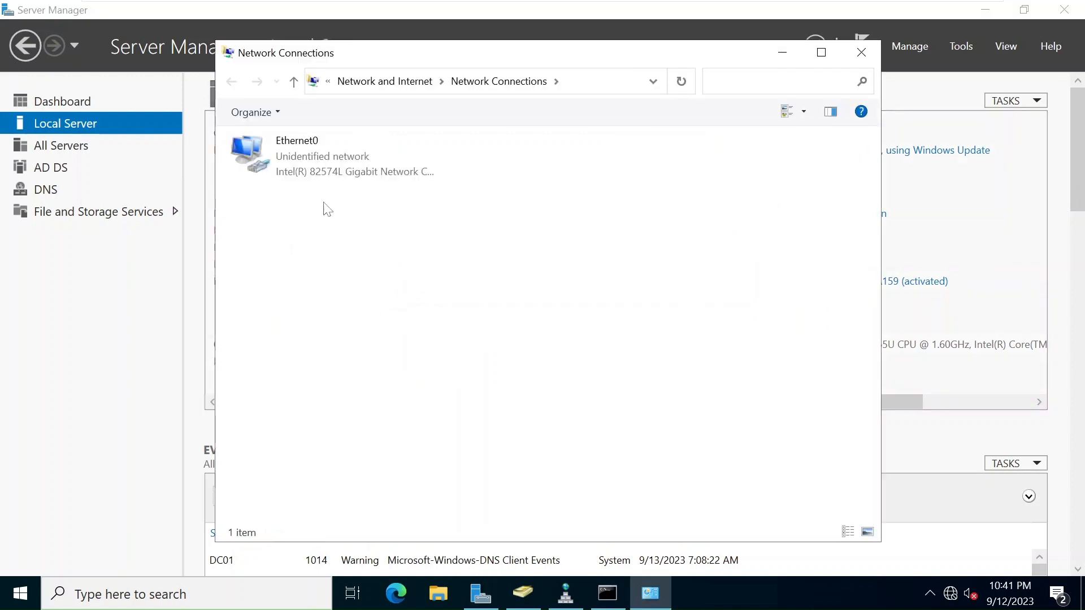
right_click(261, 169)
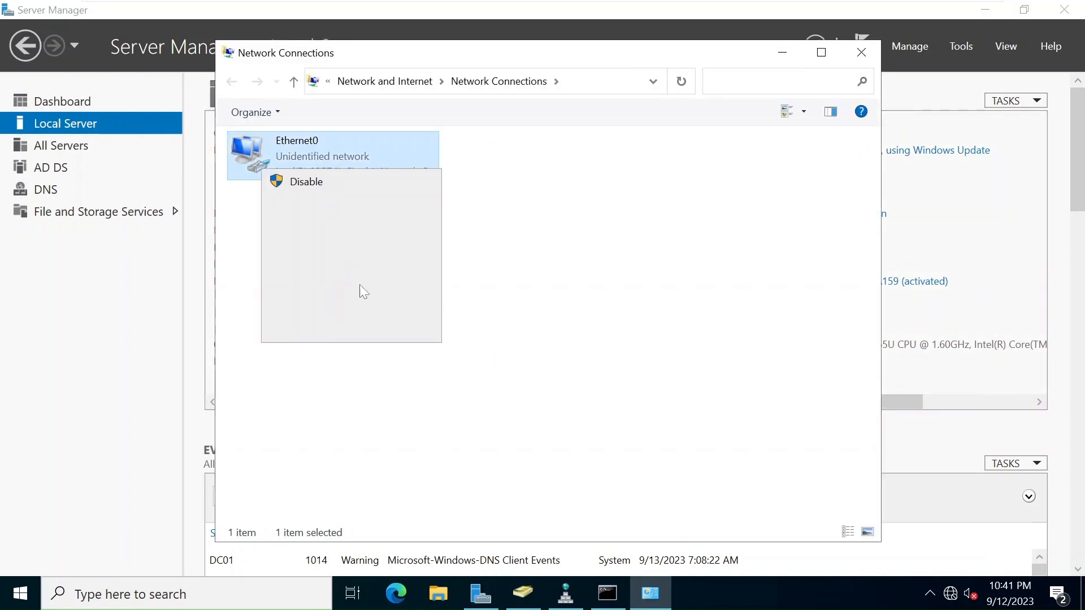
left_click(368, 333)
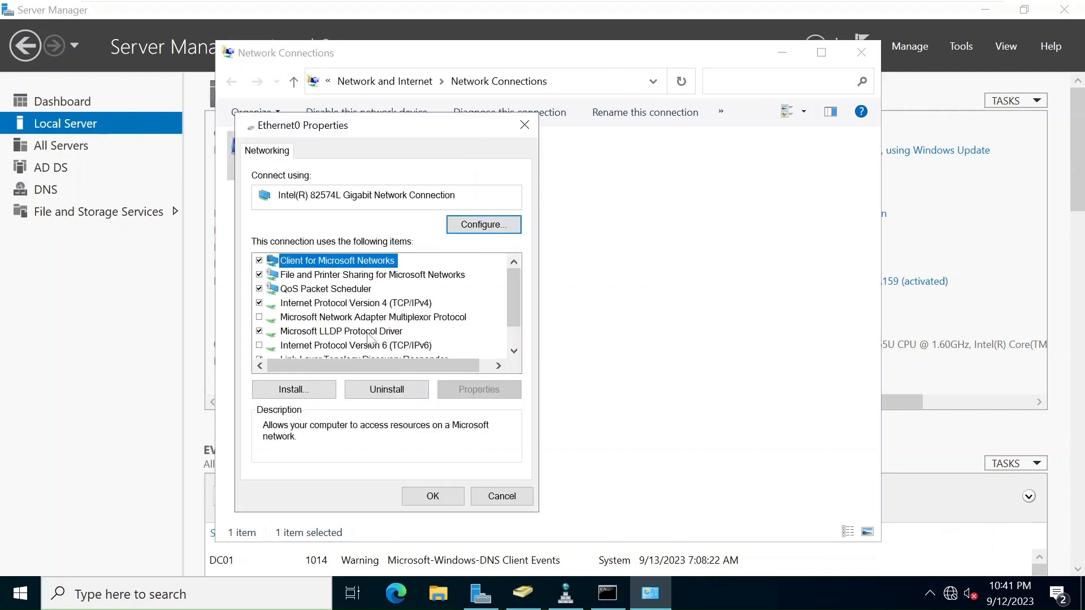
double_click(408, 304)
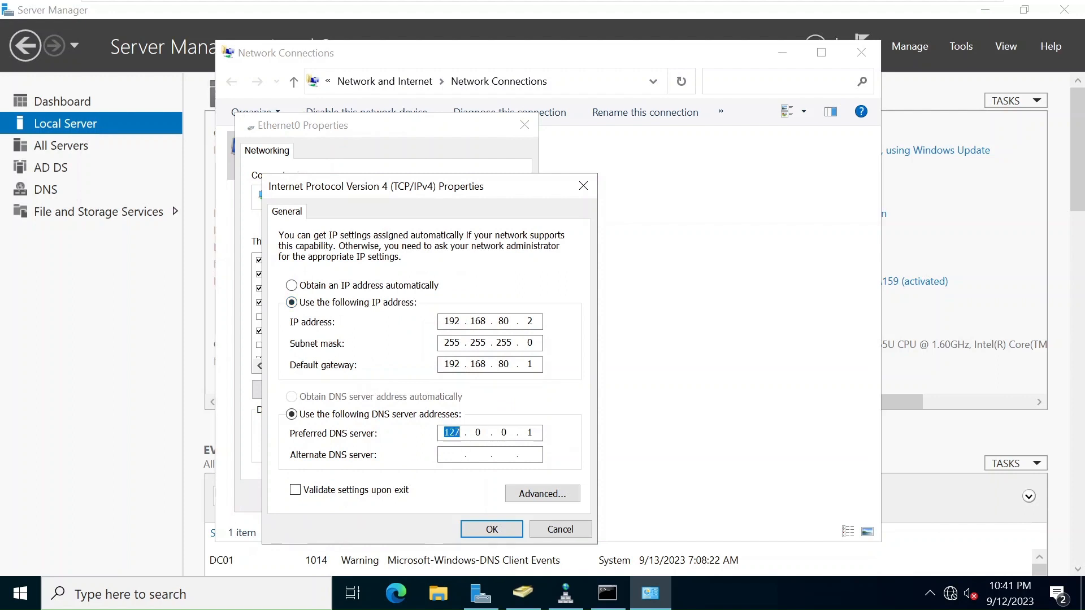
Replace the 127.0.0.1 preferred DNS server with the server's own address and save.
double_click(451, 432)
type("192.16")
type("8.80.")
type("5")
left_click(507, 532)
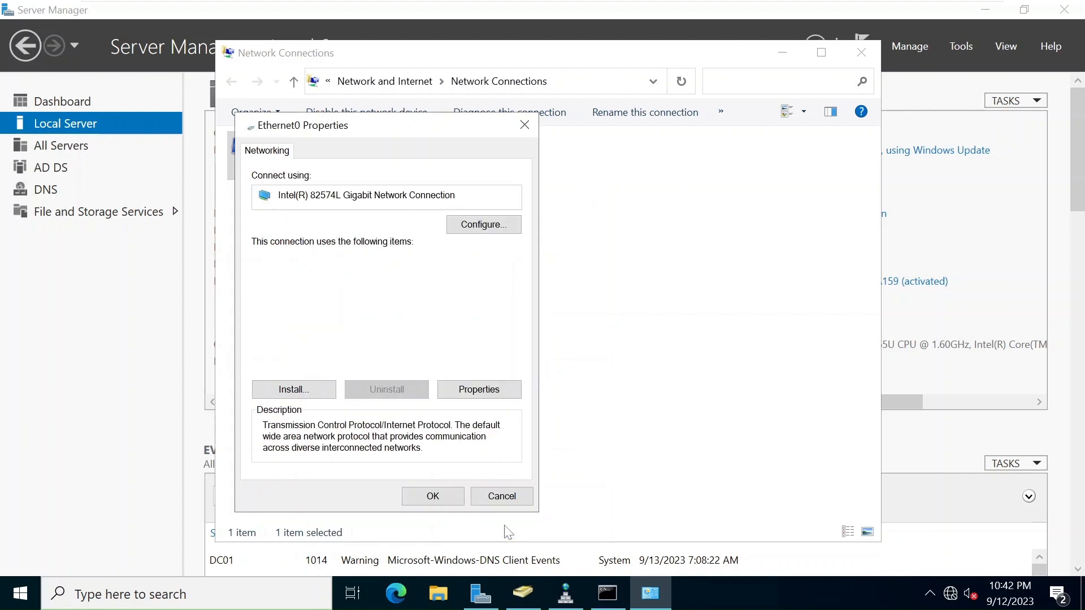
left_click(433, 496)
left_click(433, 305)
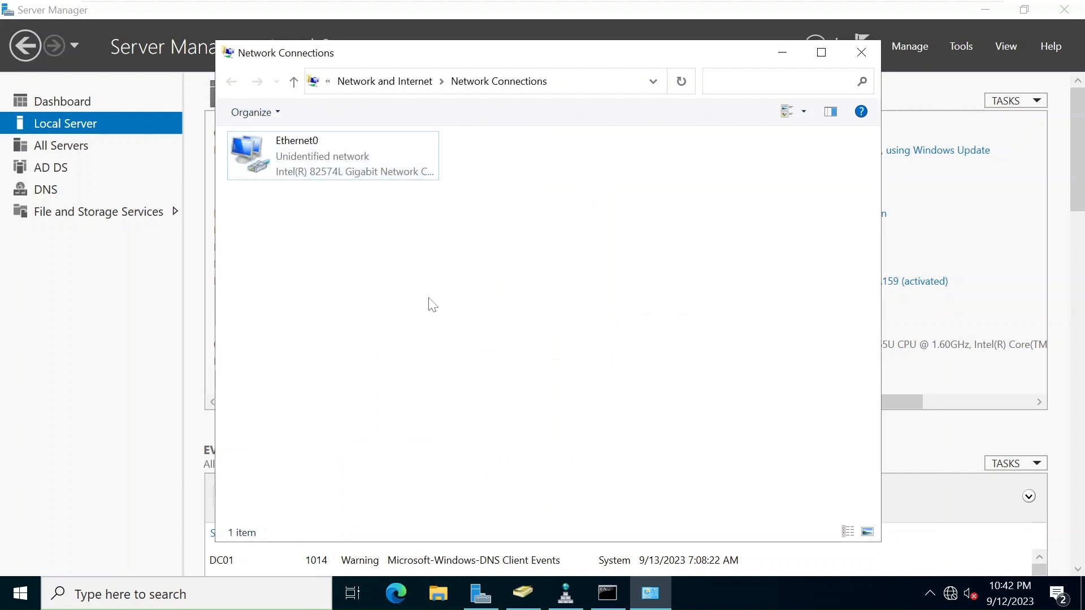
Exit the localhost nslookup session and restart nslookup with the updated DNS server.
left_click(622, 600)
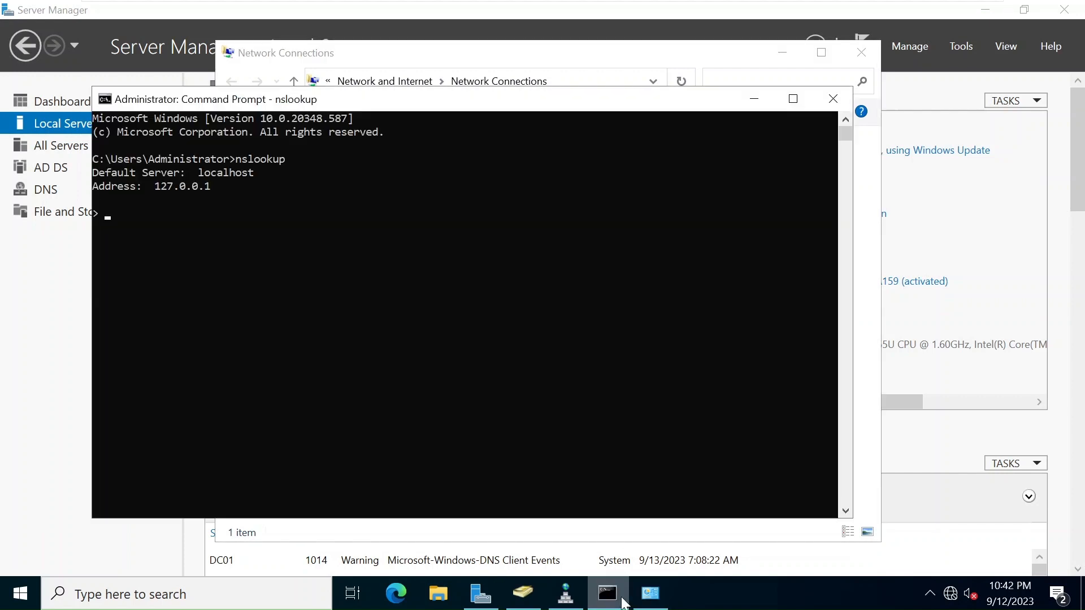
type("exit")
key("Return")
key("Up")
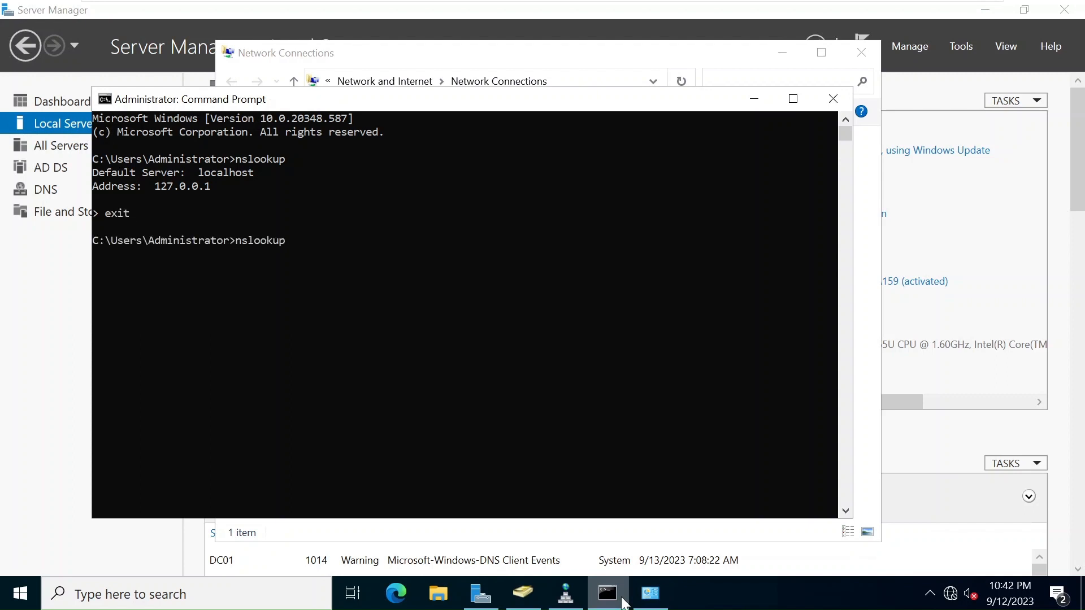
key("Return")
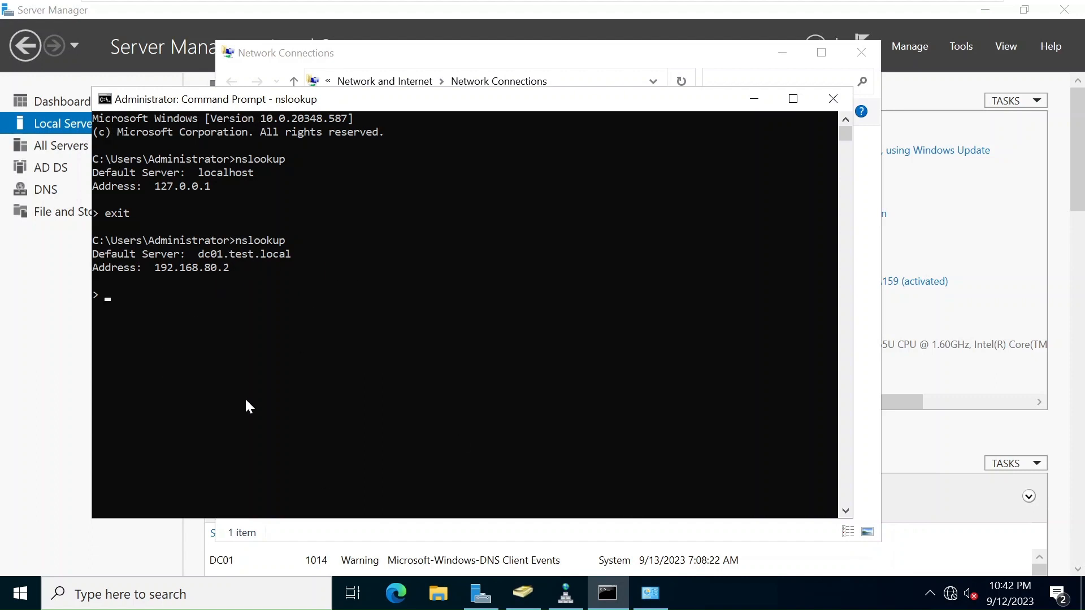
Query test.local and 192.168.80.2, confirming dc01 answers both lookups.
type("test.local")
key("Return")
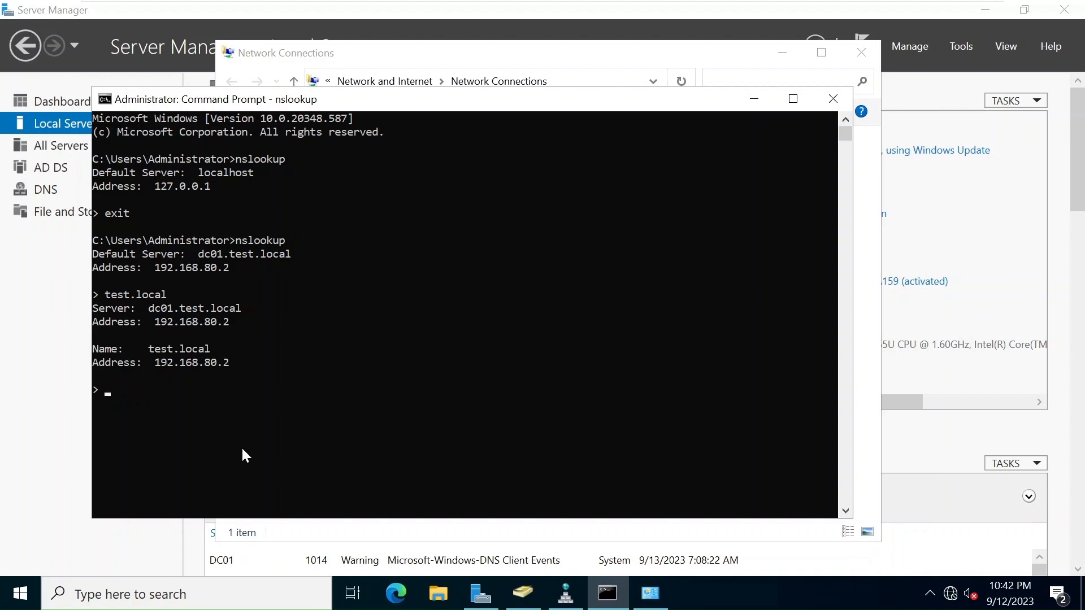
type("192.168.80.2")
key("Return")
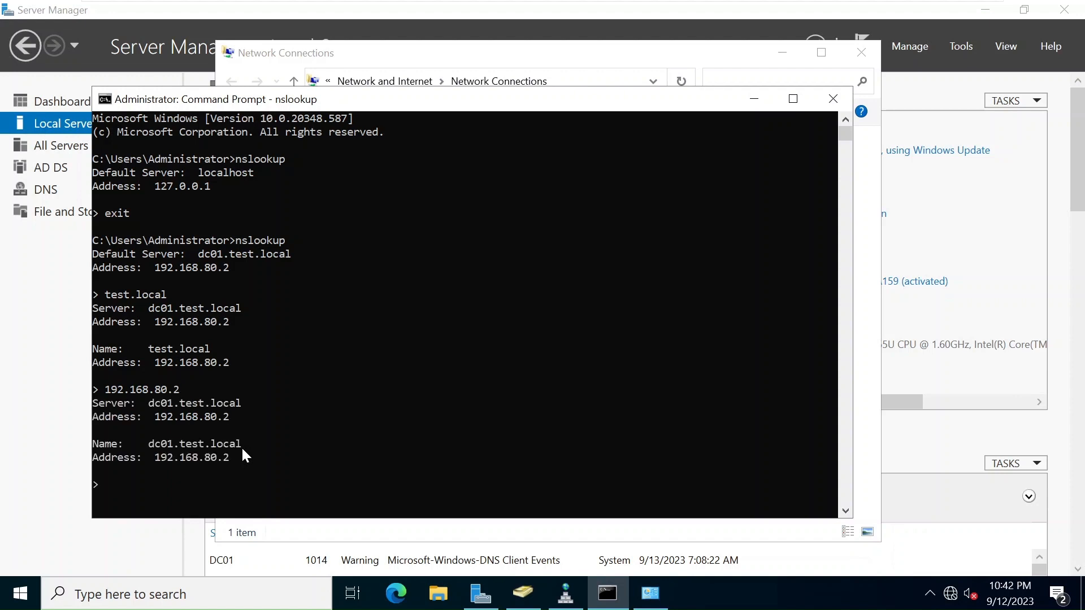
left_click(176, 390)
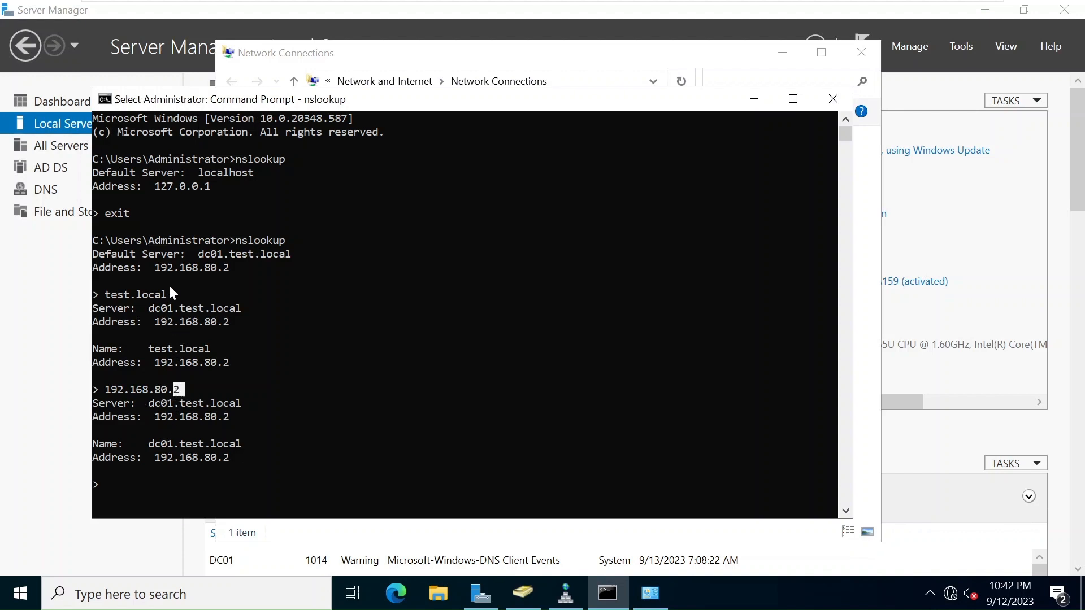
left_click_drag(170, 307, 131, 310)
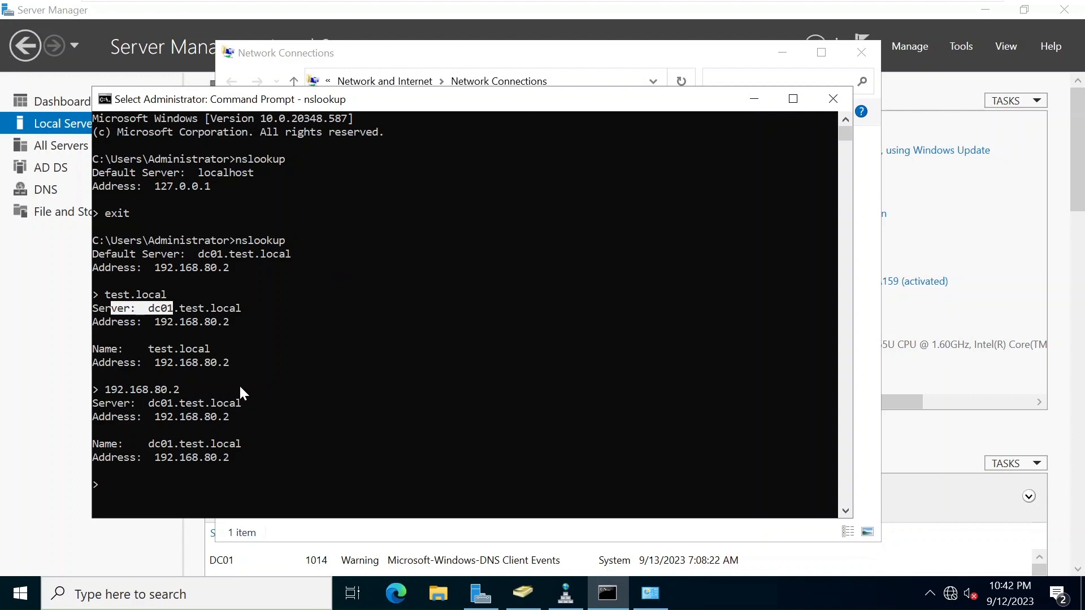
left_click(224, 390)
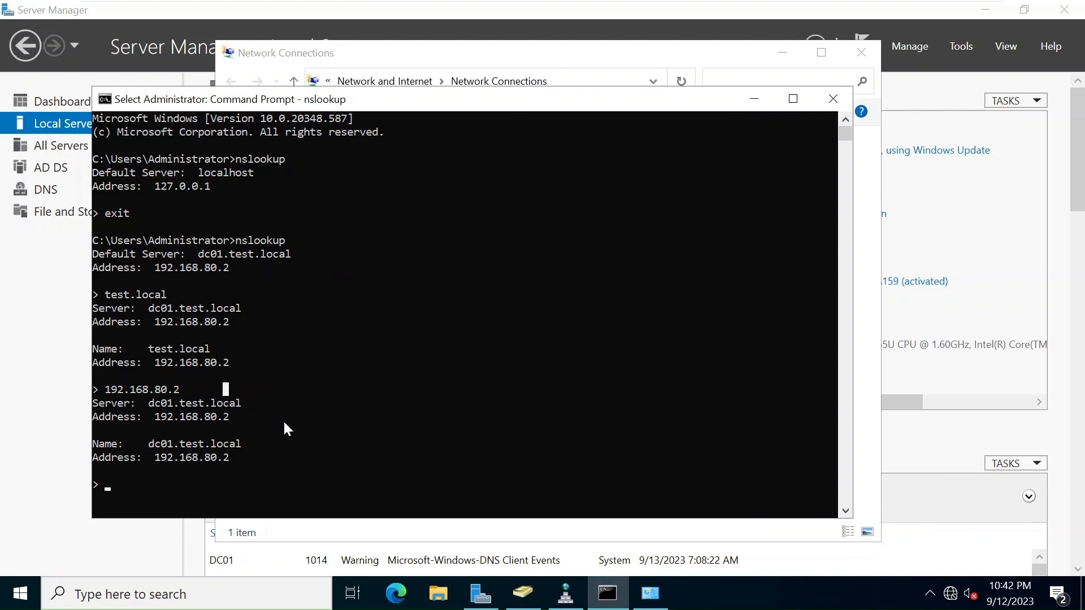